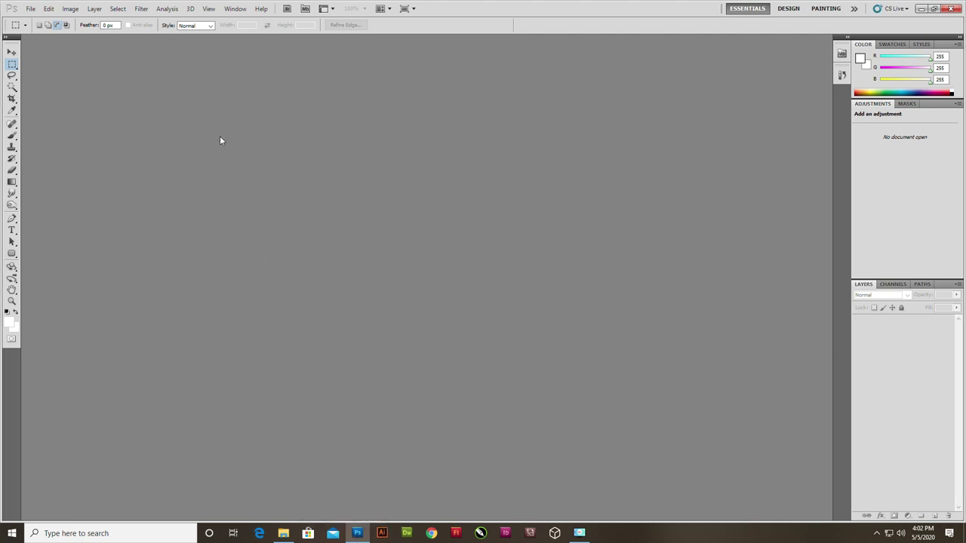
Step: Open the elephant.jpg photo
left_click(31, 9)
left_click(42, 28)
double_click(75, 104)
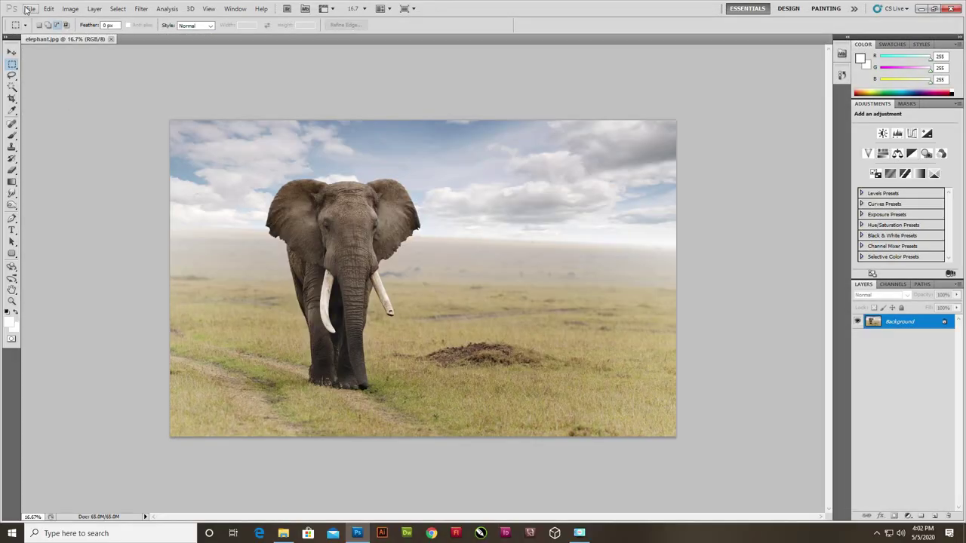
Step: Create a new 12 × 7.5 inch document at 300 pixels/inch, then return to the elephant tab
left_click(30, 9)
left_click(37, 19)
left_click(509, 184)
left_click(494, 205)
double_click(459, 182)
type("12")
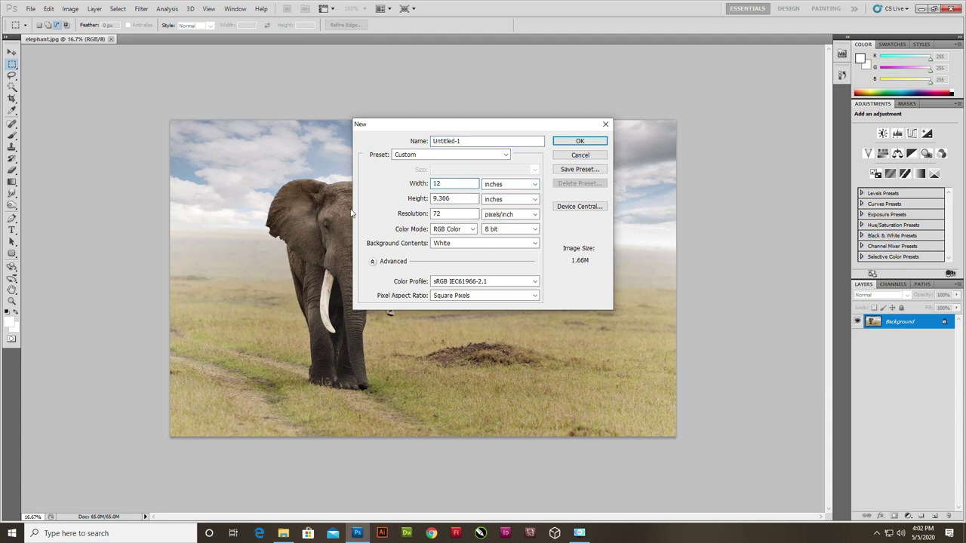
key("Tab")
key("Tab")
type("300")
key("Return")
left_click(46, 38)
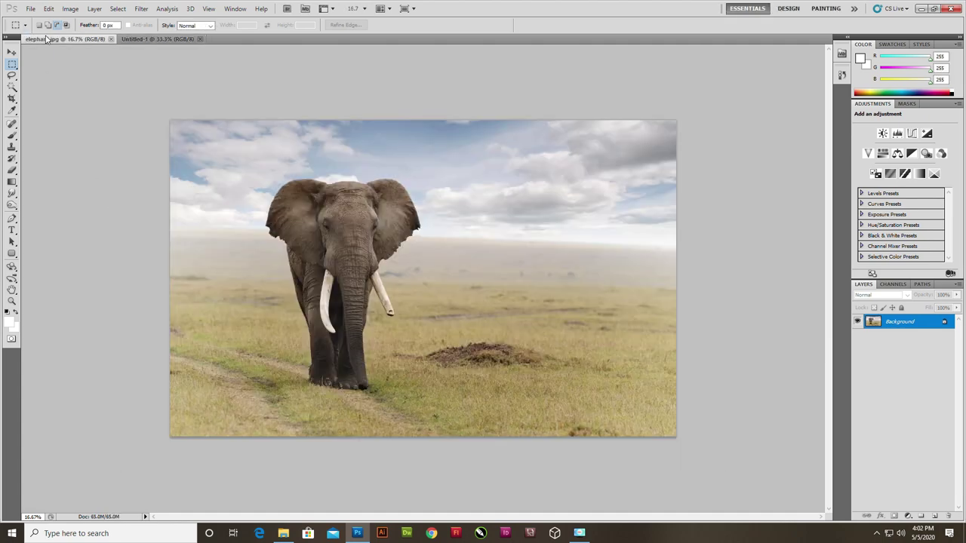
Step: Select the whole elephant photo and paste it into Untitled-1 as a new layer
key("ctrl+a")
right_click(521, 342)
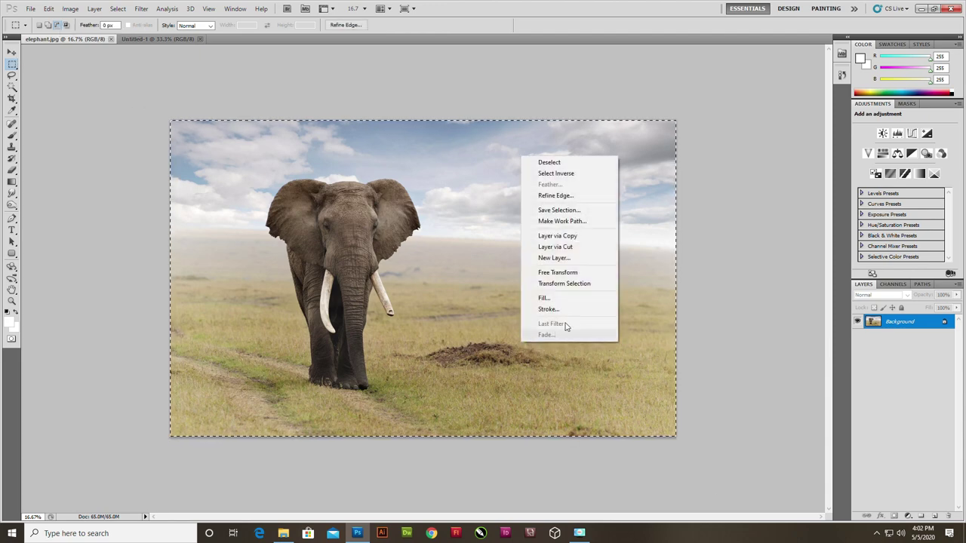
left_click(453, 420)
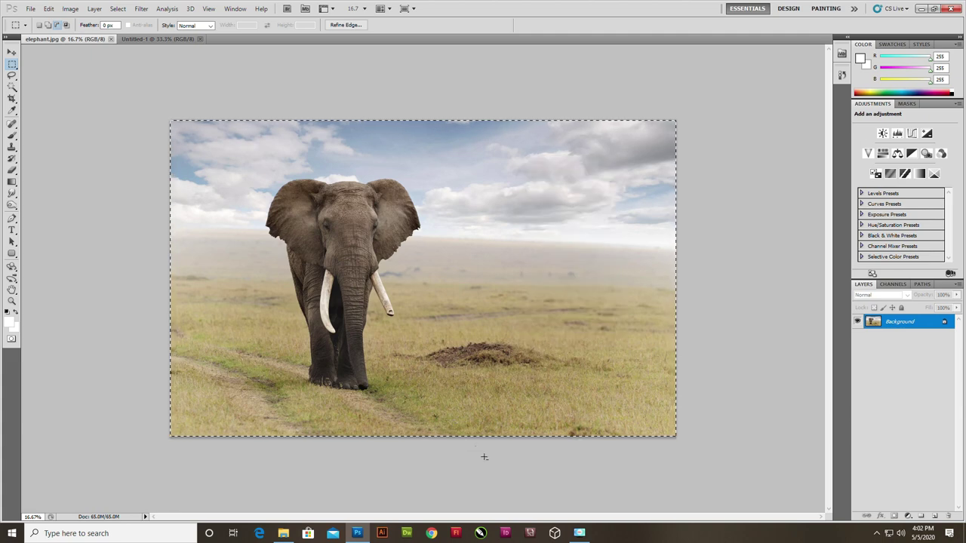
left_click(178, 38)
key("ctrl+v")
key("ctrl+minus")
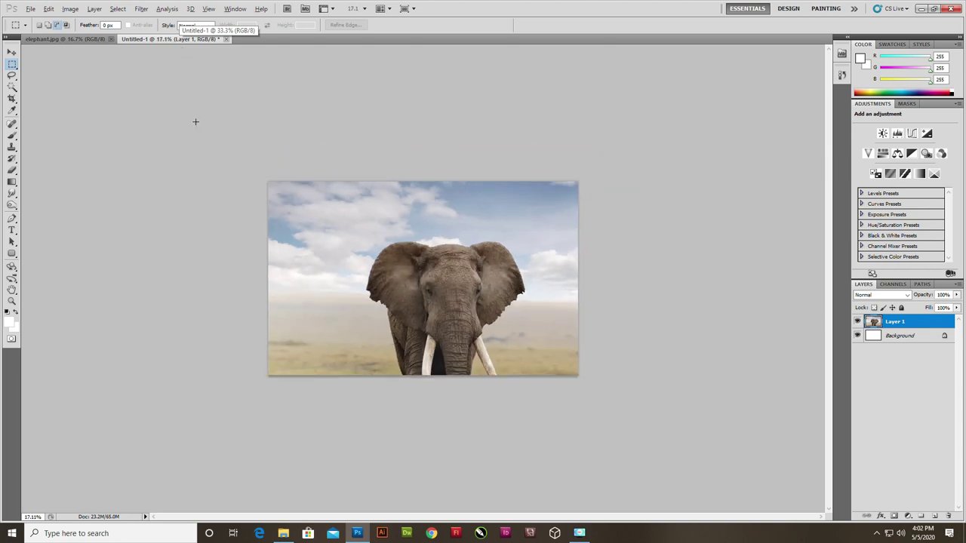
Step: Scale the pasted elephant layer down to about 60% so it fills the canvas
left_click(11, 52)
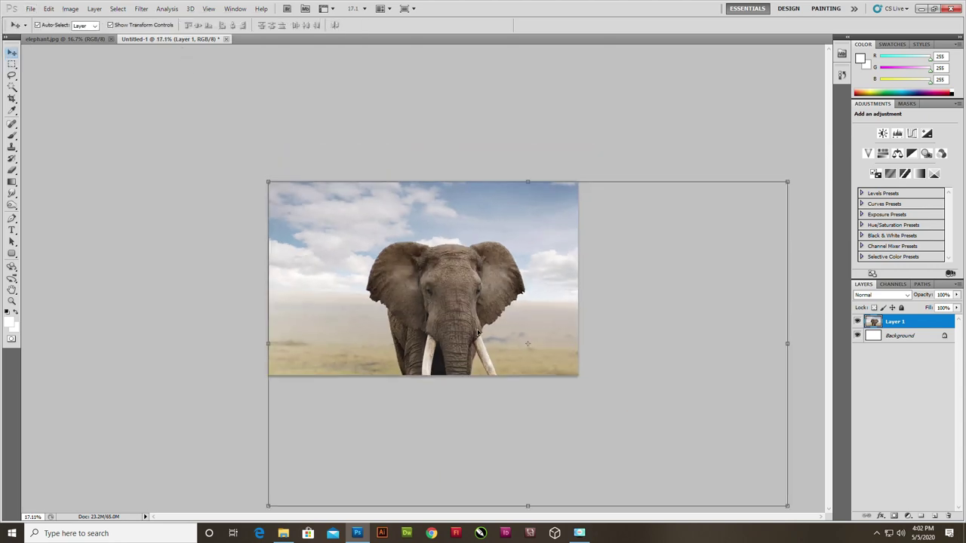
key("ctrl+minus")
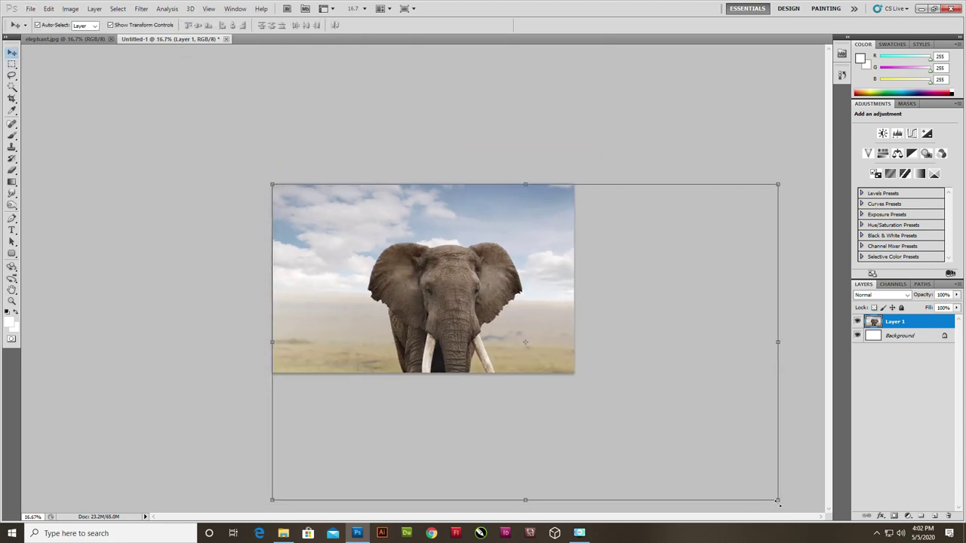
left_click_drag(777, 501, 591, 358)
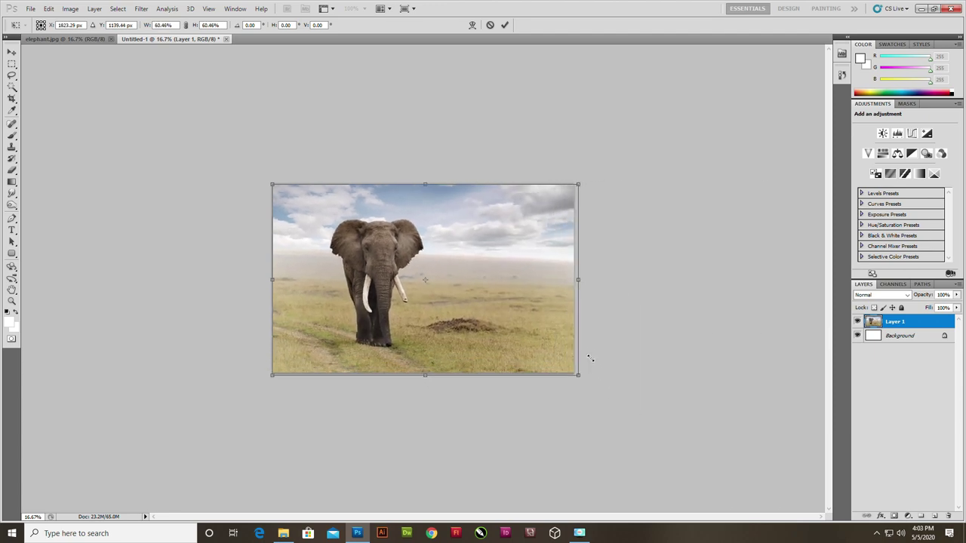
key("Return")
key("ctrl+plus")
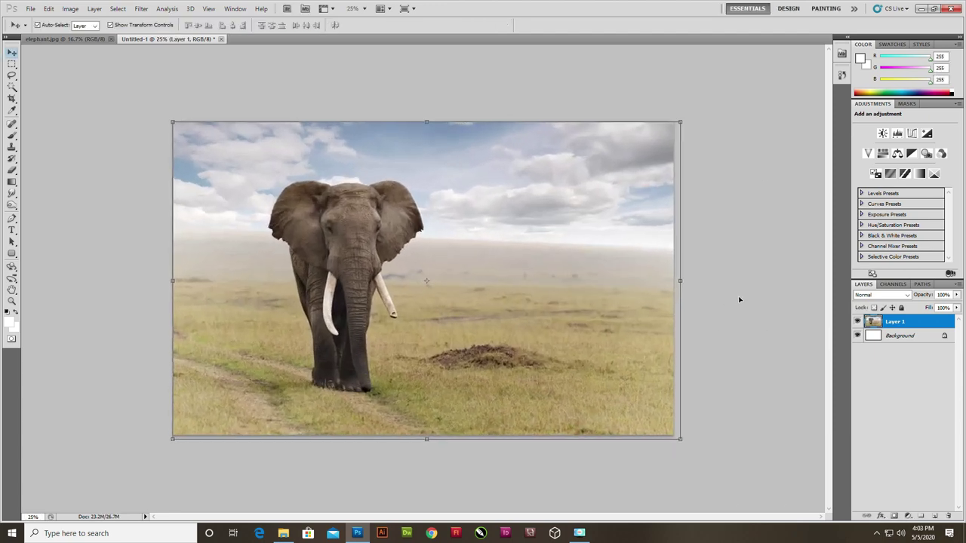
key("ctrl+plus")
Step: Lock Layer 1, choose the Quick Selection tool and frame both ears in view
left_click(900, 308)
scroll(212, 101, "up", 2)
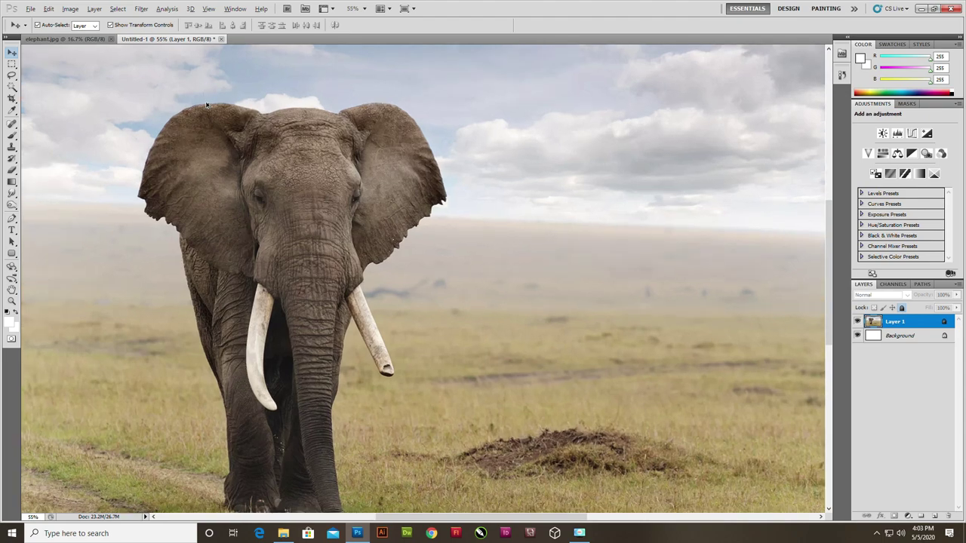
scroll(212, 101, "up", 2)
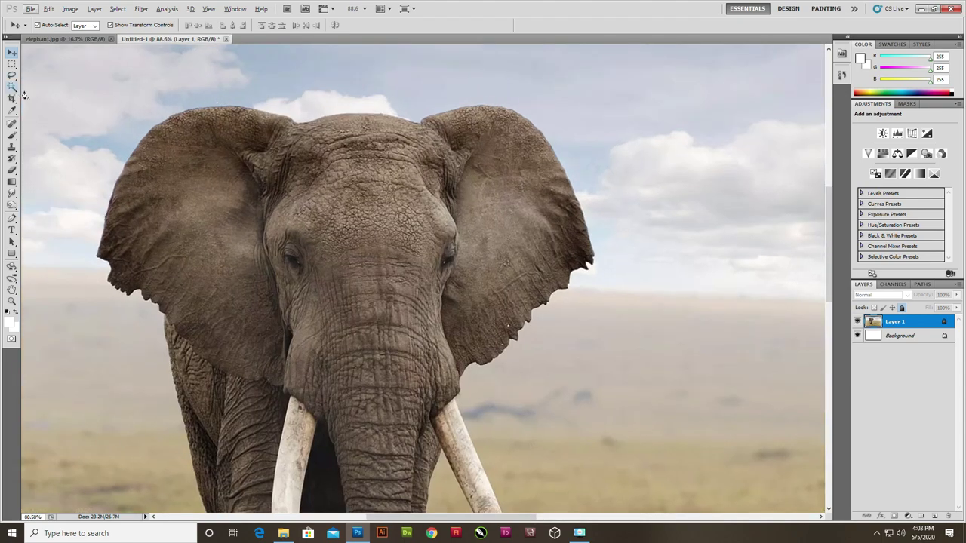
key("p")
scroll(314, 127, "up", 1)
scroll(315, 127, "up", 1)
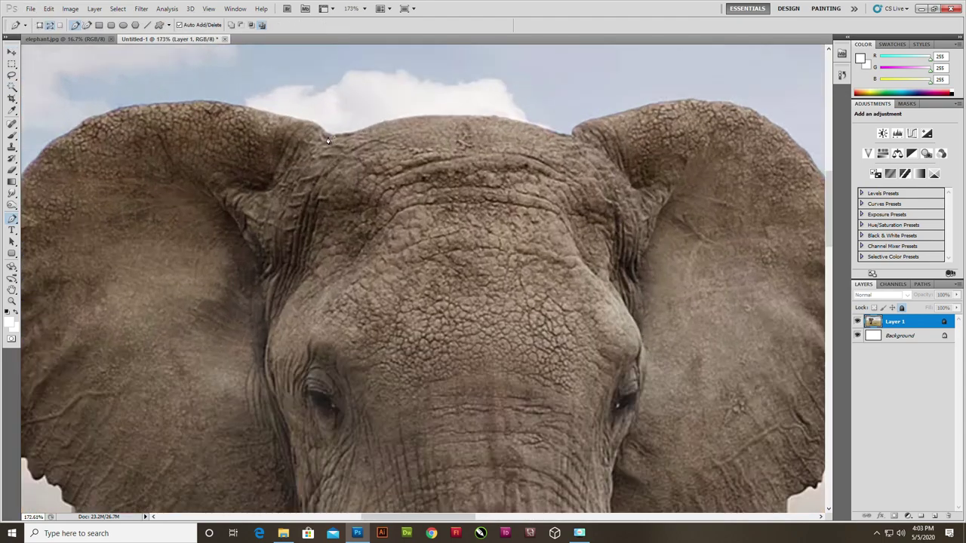
scroll(316, 133, "up", 1)
scroll(315, 133, "up", 1)
scroll(283, 156, "down", 1)
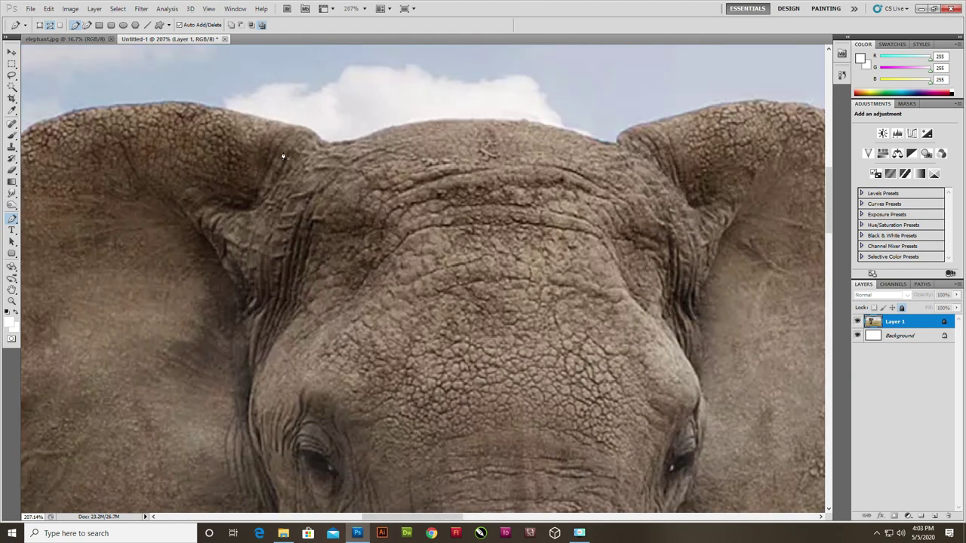
left_click(12, 89)
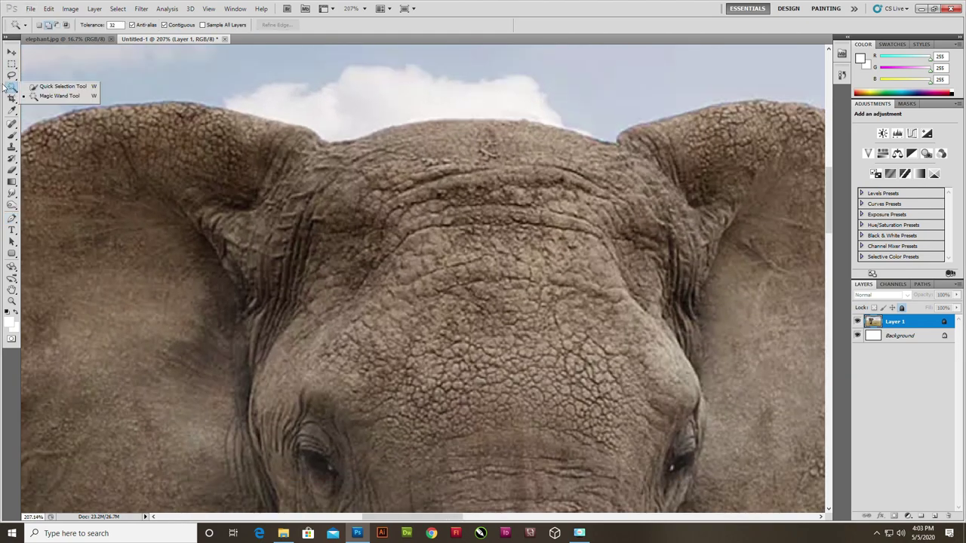
left_click(61, 86)
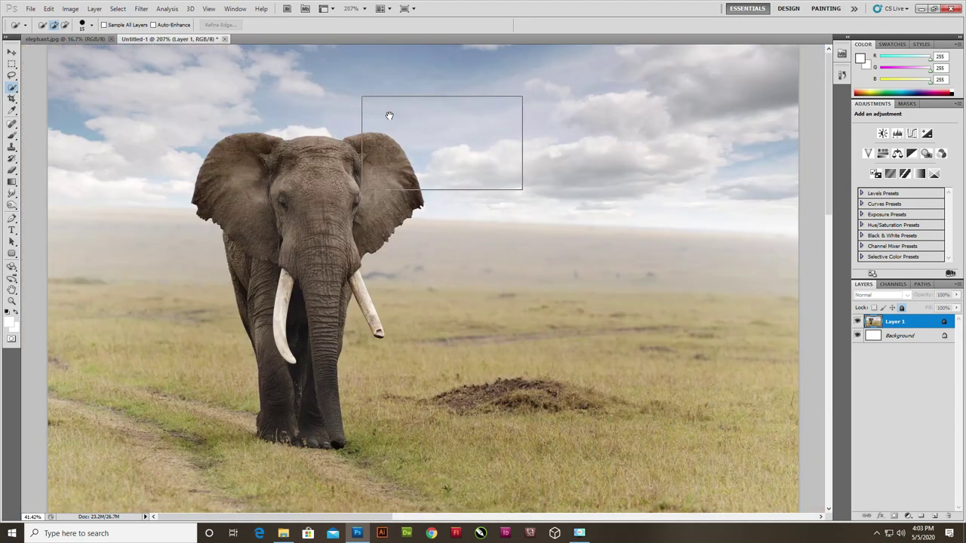
left_click_drag(388, 113, 360, 123)
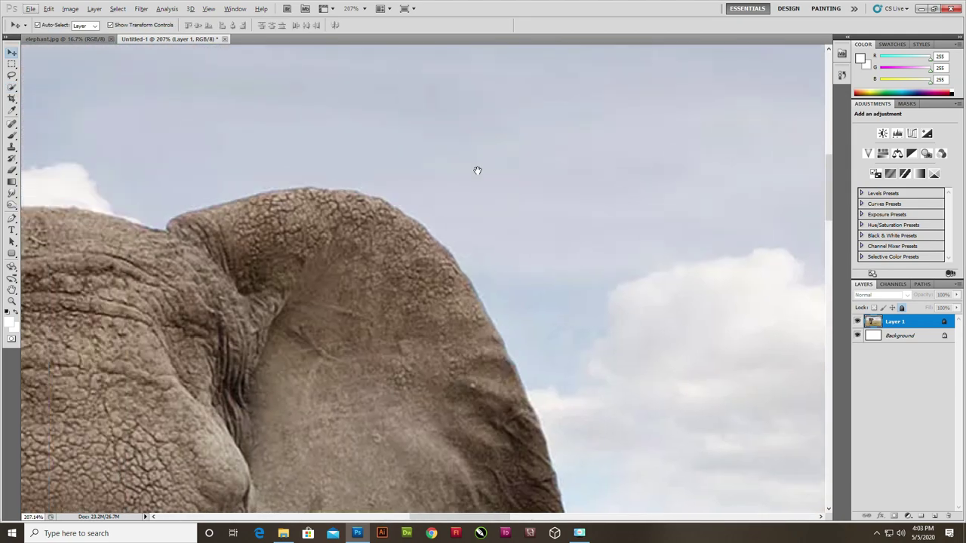
left_click_drag(477, 171, 500, 163)
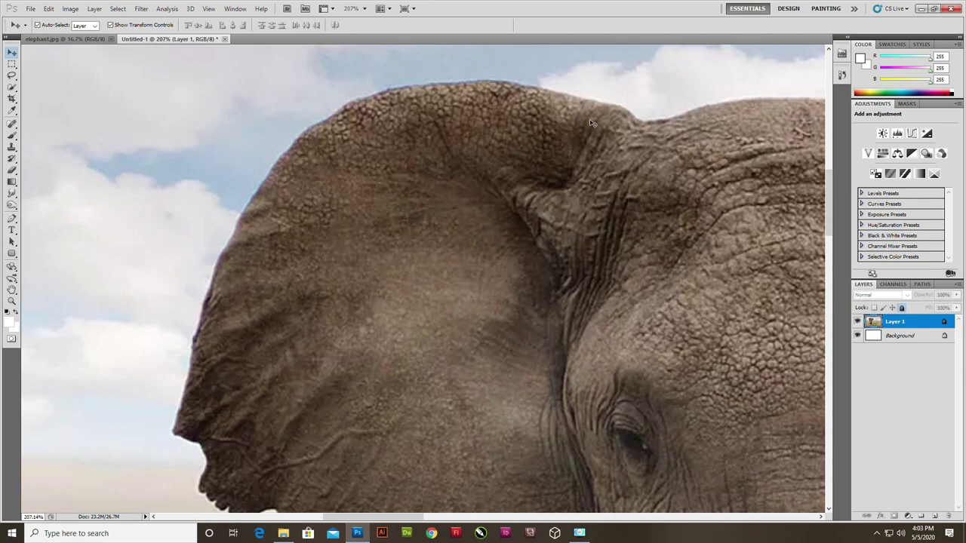
Step: Quick-select the elephant's left ear, then extend the selection over the head and right ear
key("w")
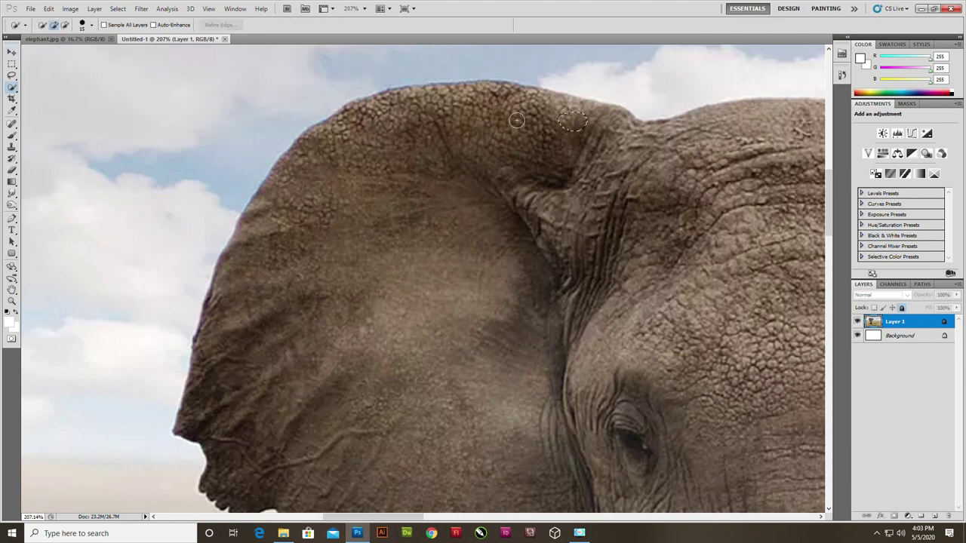
mouse_move(516, 120)
left_mouse_down()
mouse_move(392, 143)
mouse_move(300, 254)
mouse_move(269, 371)
mouse_move(281, 372)
mouse_move(248, 237)
mouse_move(464, 335)
left_mouse_up()
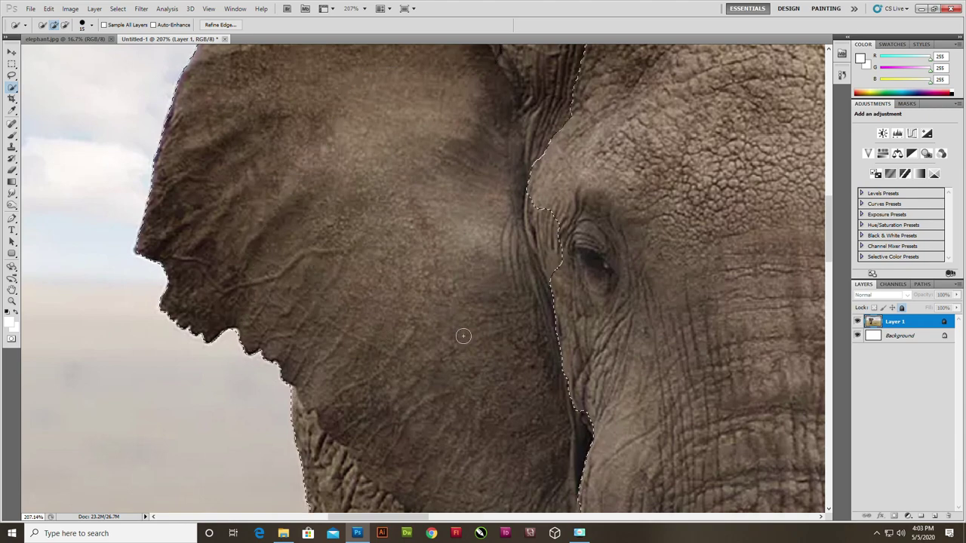
scroll(463, 335, "down", 2)
scroll(453, 302, "down", 1)
scroll(404, 259, "down", 2)
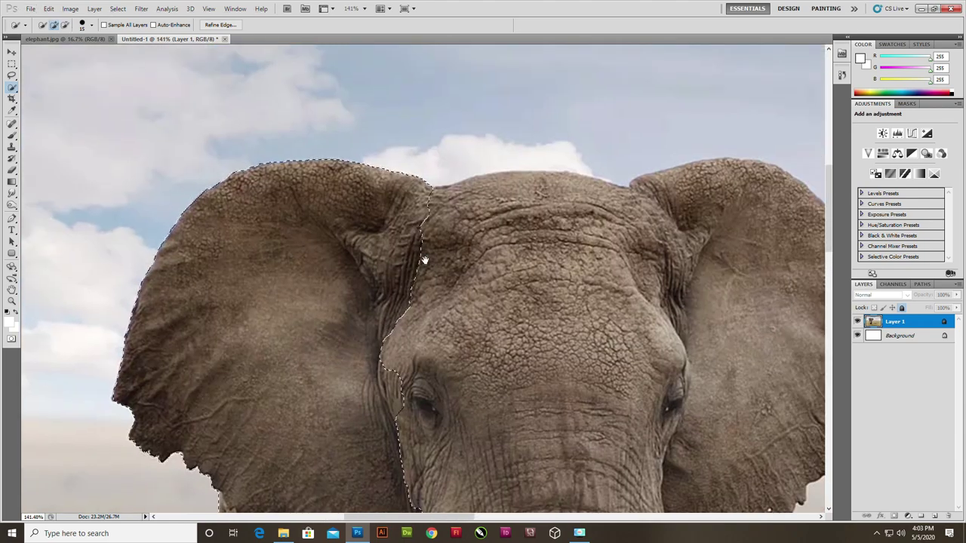
scroll(405, 259, "down", 2)
scroll(393, 241, "right", 3)
left_click(539, 132)
left_click_drag(567, 130, 433, 234)
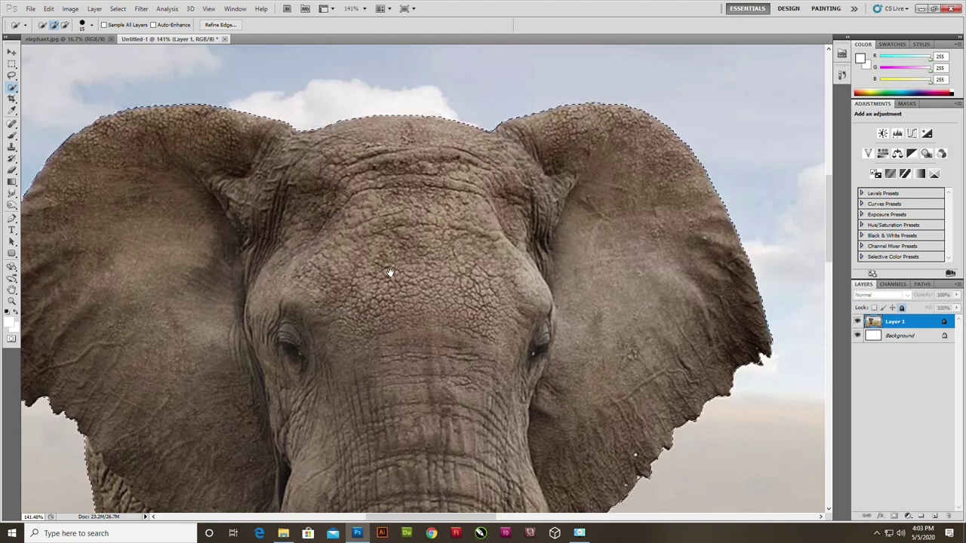
Step: Remove the left leg and stray pieces from the head-and-ears selection
scroll(434, 234, "down", 3)
scroll(376, 258, "down", 2)
scroll(376, 258, "down", 1)
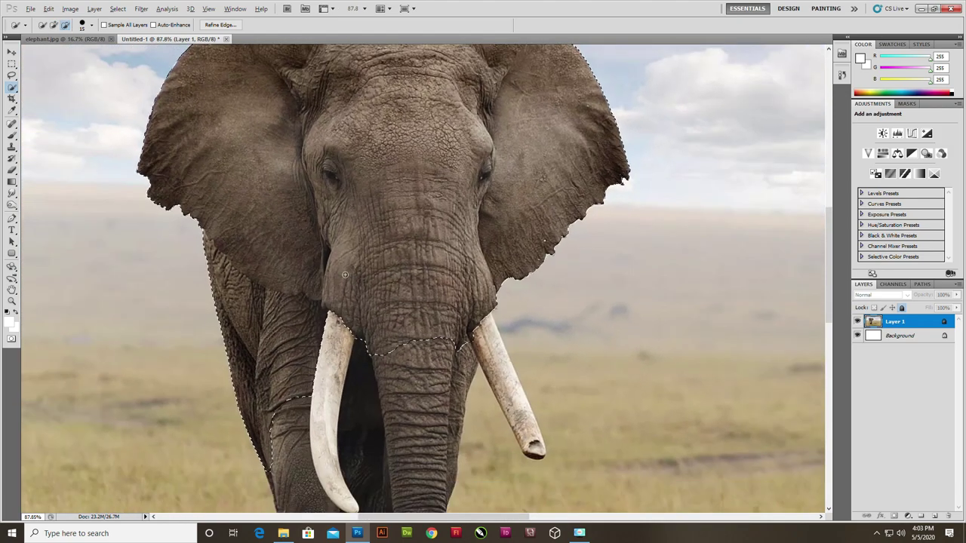
scroll(234, 291, "up", 2)
scroll(238, 302, "up", 3)
mouse_move(245, 355)
left_mouse_down()
mouse_move(210, 250)
mouse_move(370, 339)
left_mouse_up()
scroll(369, 339, "down", 2)
scroll(416, 358, "down", 2)
scroll(423, 327, "up", 2)
left_click_drag(376, 130, 365, 463)
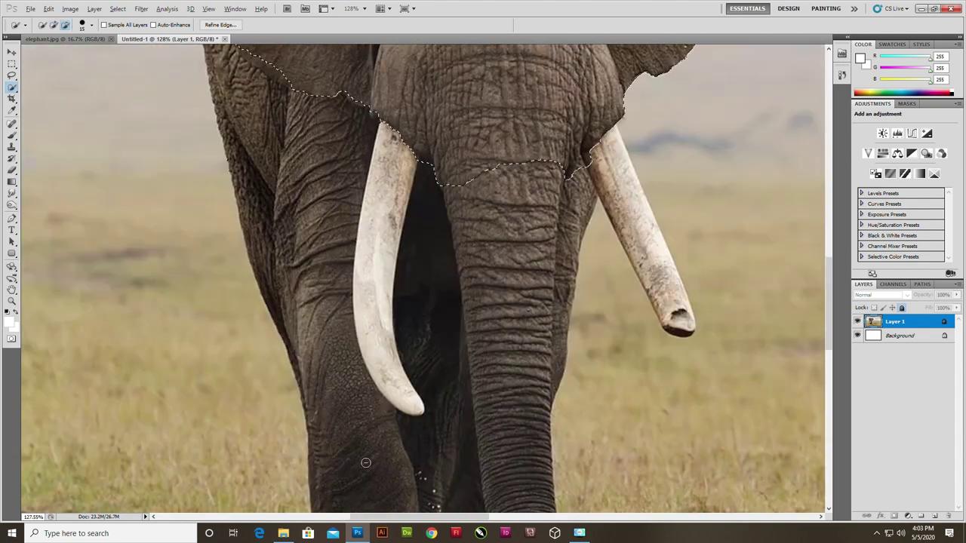
scroll(334, 431, "up", 5)
scroll(334, 431, "up", 1)
scroll(309, 279, "down", 1)
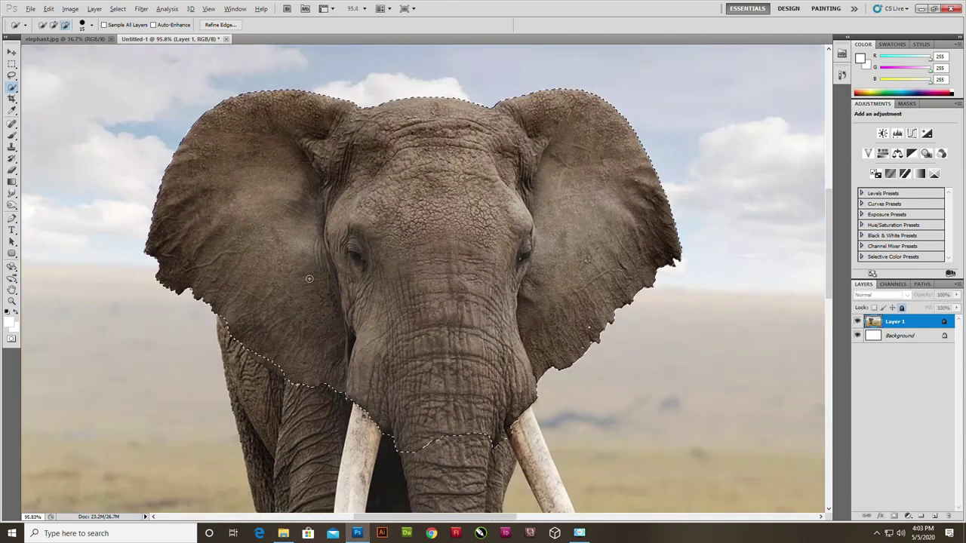
scroll(309, 279, "up", 1)
Step: Add empty Layer 2, copy the selected head and ears to Layer 3, and hide Layer 1
key("ctrl+shift+n")
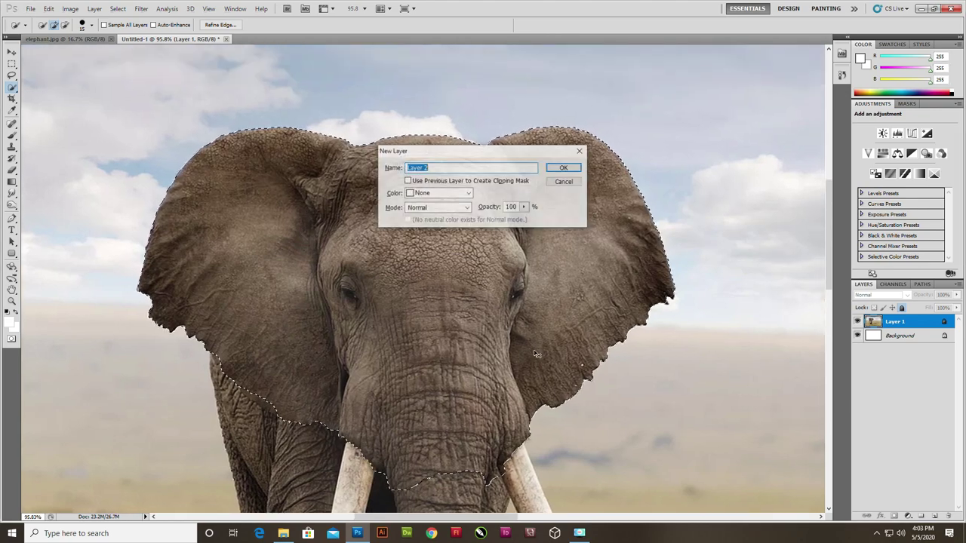
key("Return")
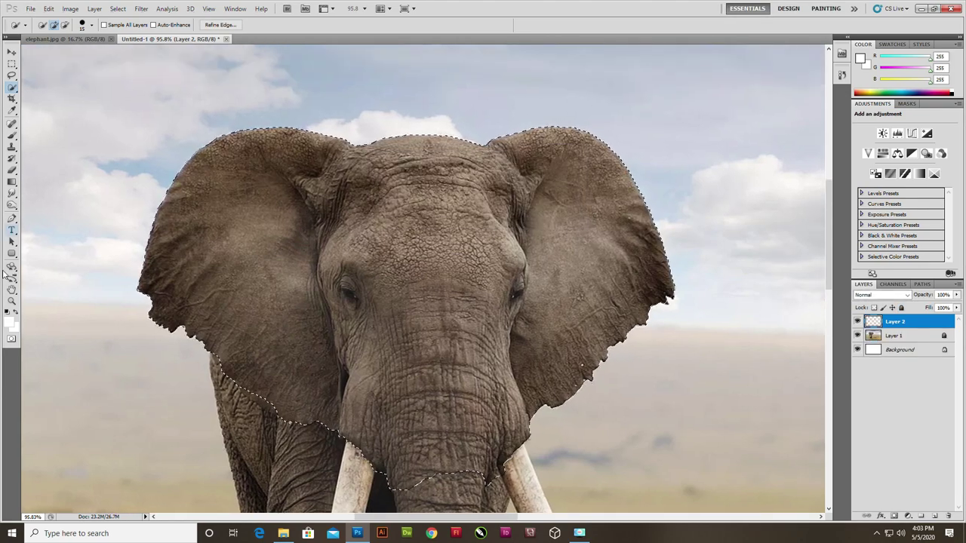
key("alt+bracketleft")
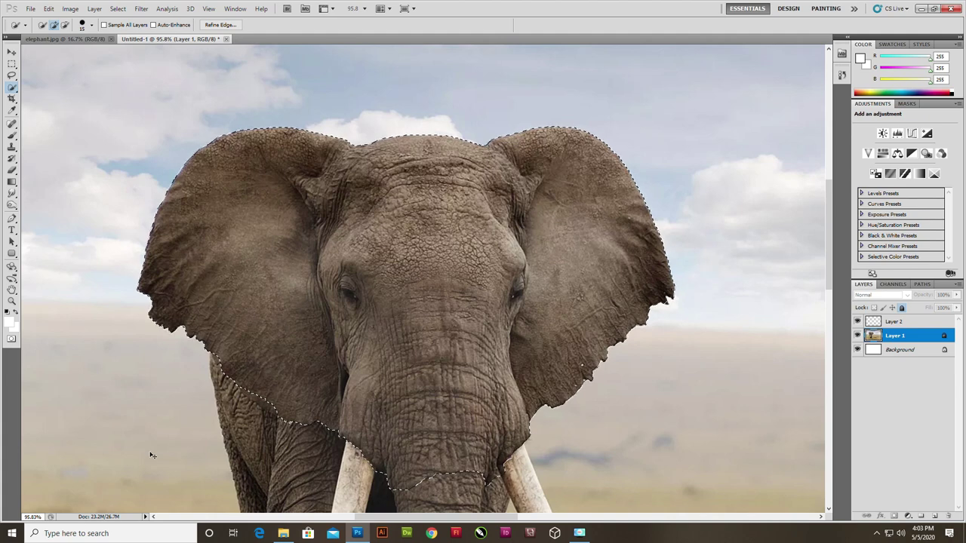
key("ctrl+j")
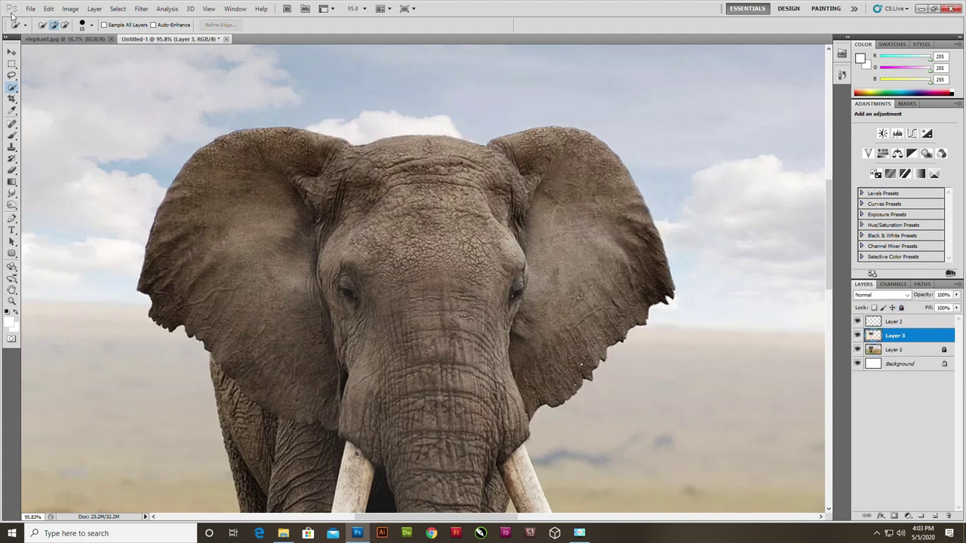
left_click(11, 52)
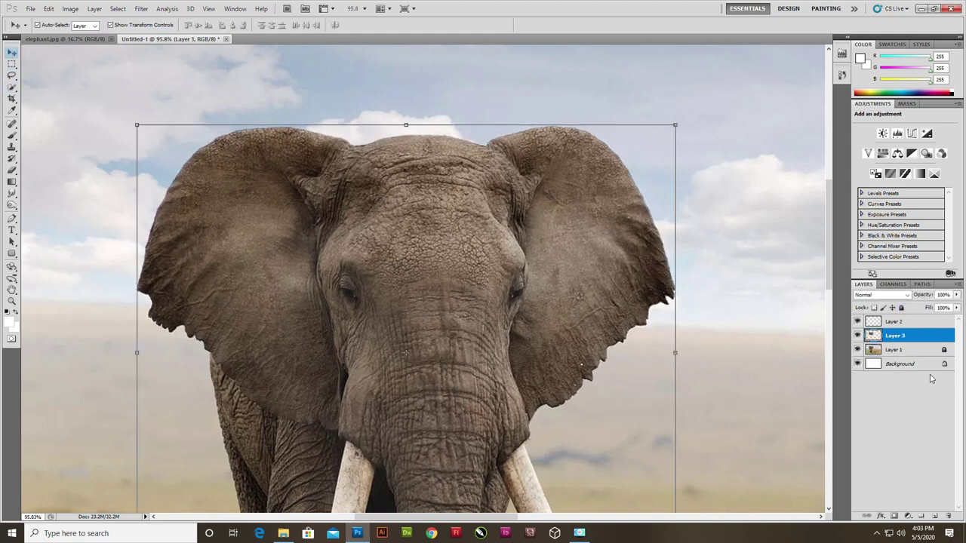
key("ctrl+1")
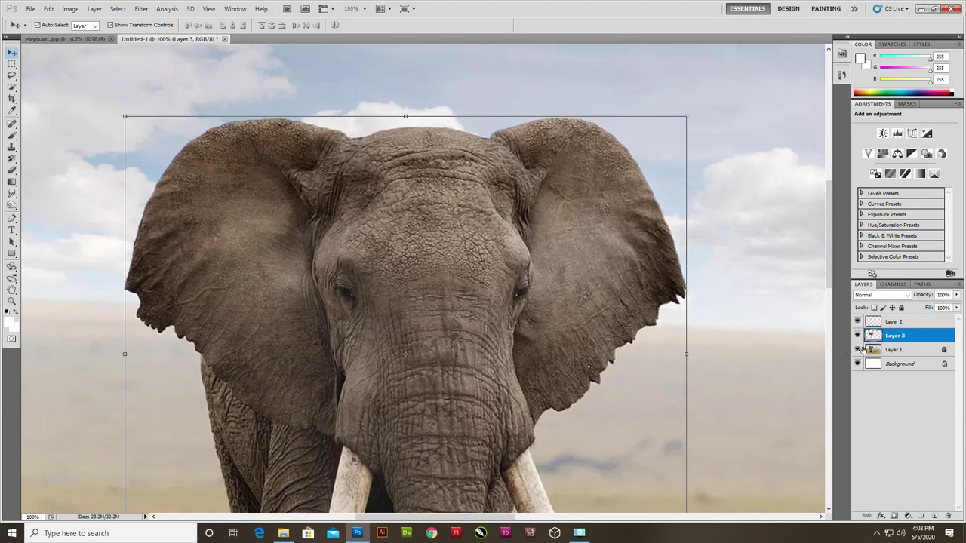
left_click(861, 349)
Step: With the Pen tool, trace the face's left edge down and across the bottom of the trunk
key("p")
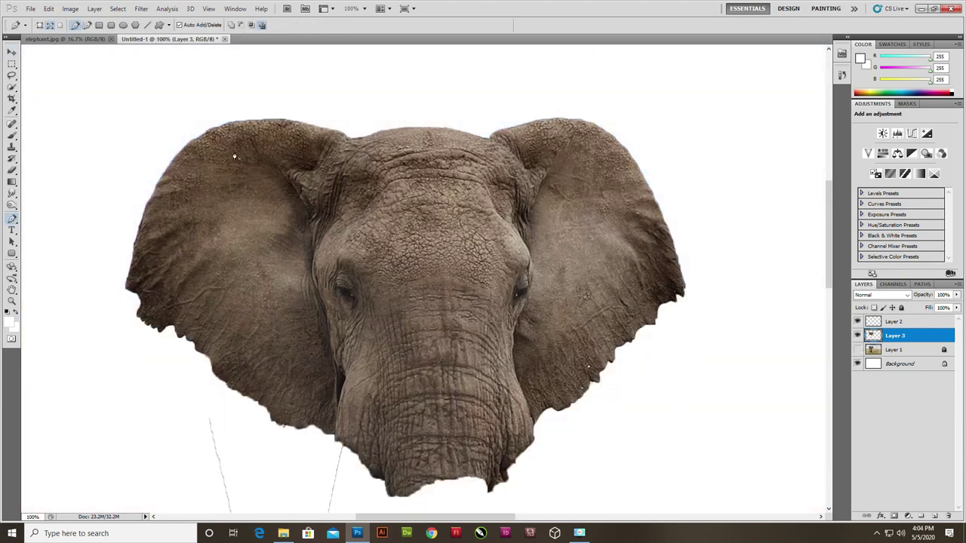
scroll(316, 154, "up", 2)
scroll(363, 137, "up", 2)
scroll(358, 201, "up", 2)
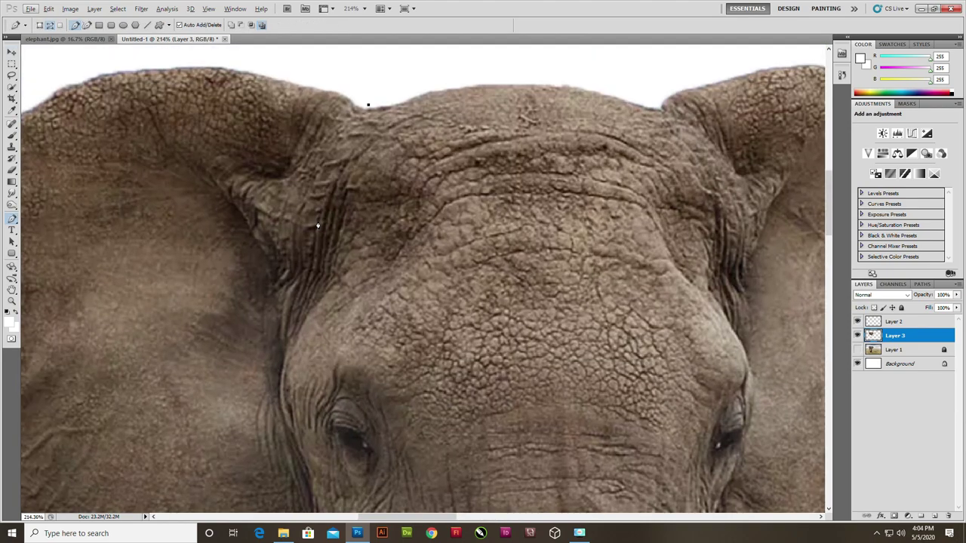
left_click_drag(314, 258, 336, 155)
mouse_move(307, 277)
left_mouse_down()
mouse_move(310, 326)
mouse_move(305, 217)
mouse_move(332, 263)
left_mouse_up()
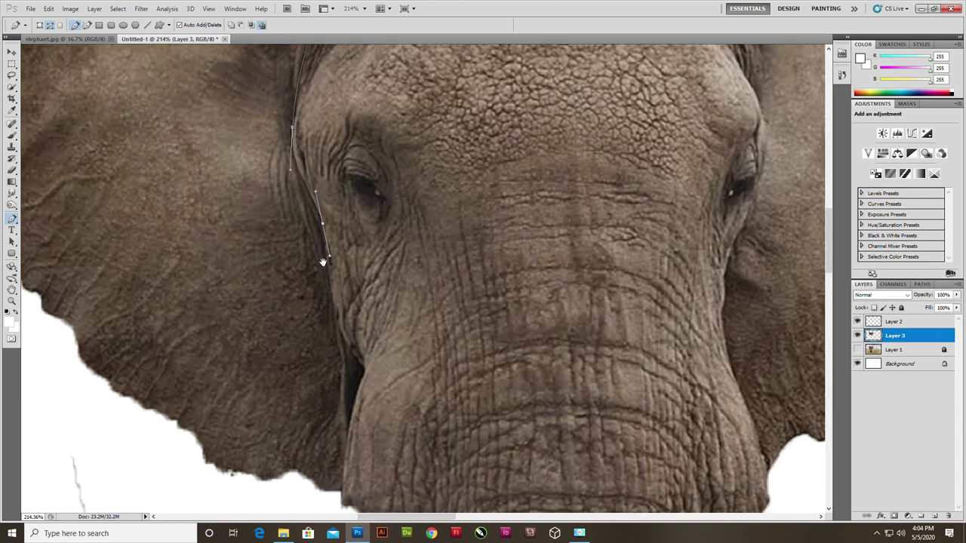
mouse_move(355, 355)
left_mouse_down()
mouse_move(331, 245)
mouse_move(327, 277)
mouse_move(339, 307)
left_mouse_up()
left_click(325, 385)
scroll(320, 382, "down", 3)
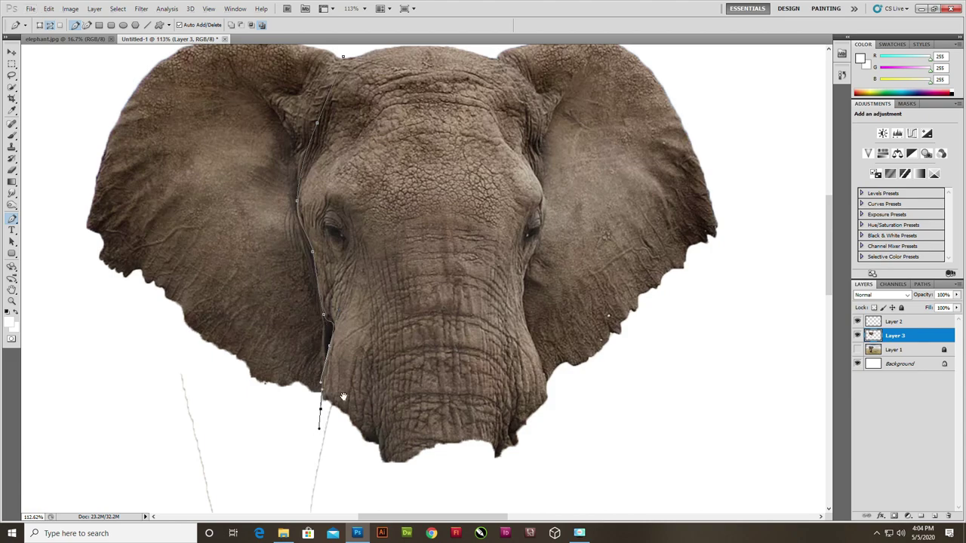
left_click_drag(344, 397, 347, 257)
left_click(170, 193)
left_click(192, 414)
left_click_drag(267, 433, 230, 303)
left_click_drag(201, 416, 328, 435)
left_click_drag(606, 279, 617, 292)
left_click_drag(556, 159, 482, 364)
left_click(485, 339)
Step: Continue the path up the trunk's right edge to the right eye and forehead
scroll(485, 339, "up", 5)
mouse_move(463, 271)
left_mouse_down()
mouse_move(466, 297)
mouse_move(528, 409)
left_mouse_up()
left_click_drag(509, 376, 502, 361)
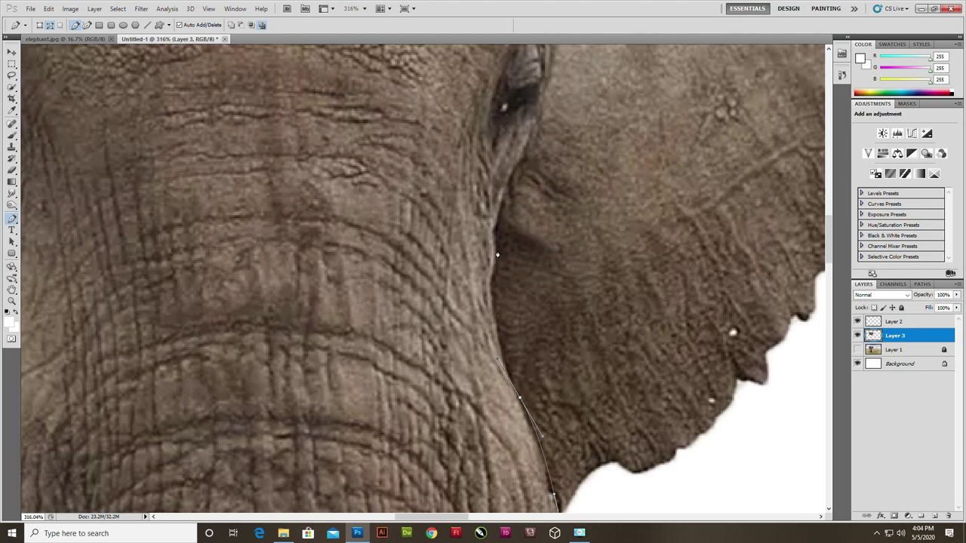
left_click(493, 283)
left_click(498, 219)
left_click_drag(498, 218, 440, 341)
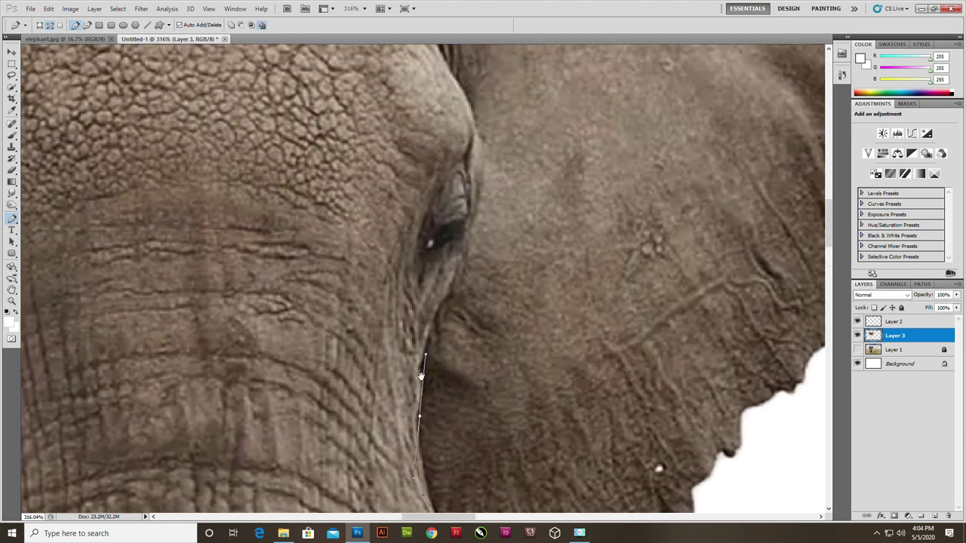
left_click(461, 286)
mouse_move(470, 193)
left_mouse_down()
mouse_move(472, 290)
mouse_move(443, 374)
left_mouse_up()
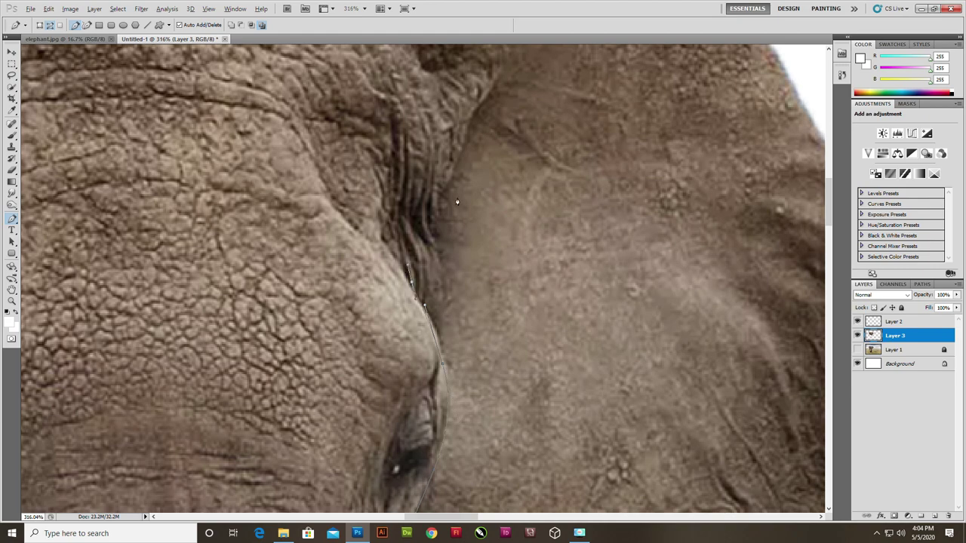
scroll(457, 201, "down", 3)
left_click_drag(442, 189, 400, 266)
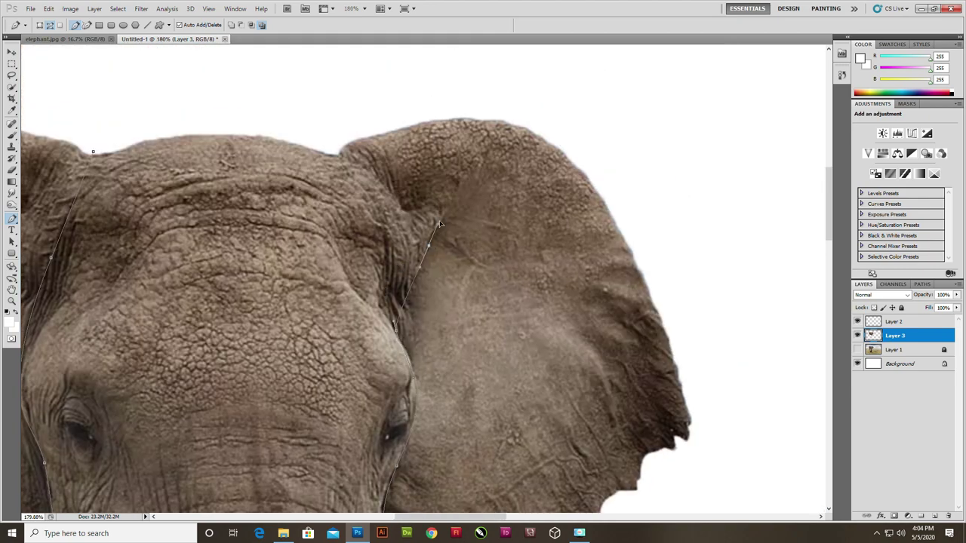
scroll(453, 198, "down", 2)
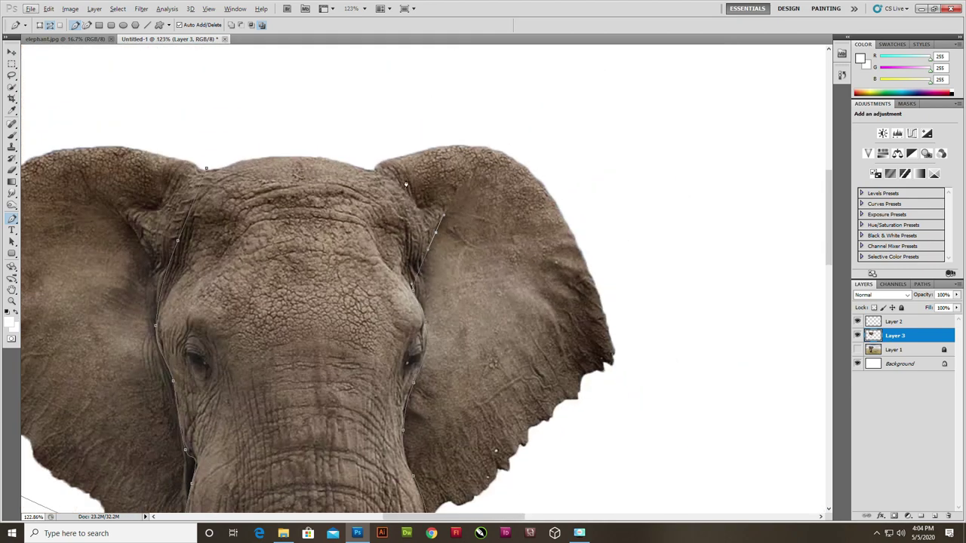
Step: Fix the last segment, close the path above the forehead and load it as a selection
key("ctrl+z")
left_click_drag(361, 168, 280, 124)
left_click(219, 132)
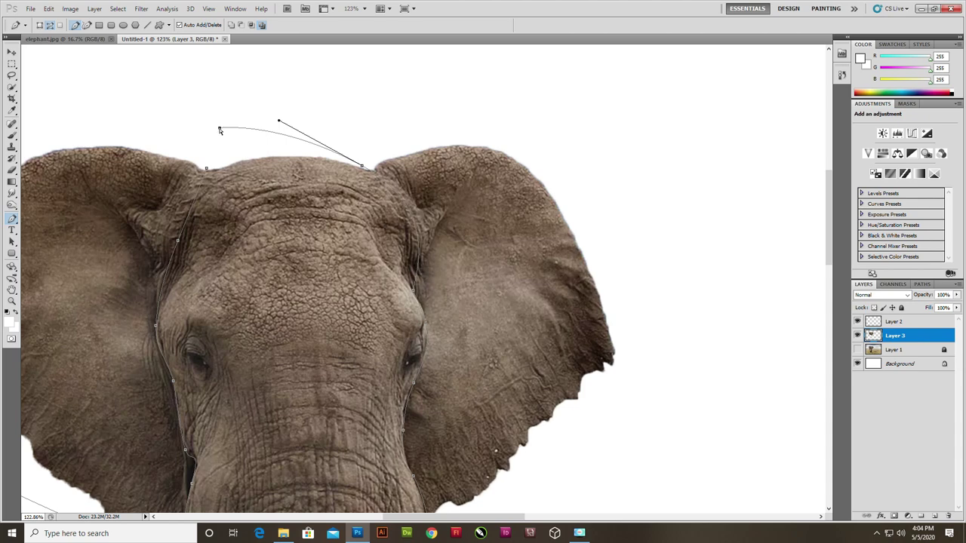
key("ctrl+Return")
scroll(224, 134, "down", 3)
scroll(422, 282, "down", 2)
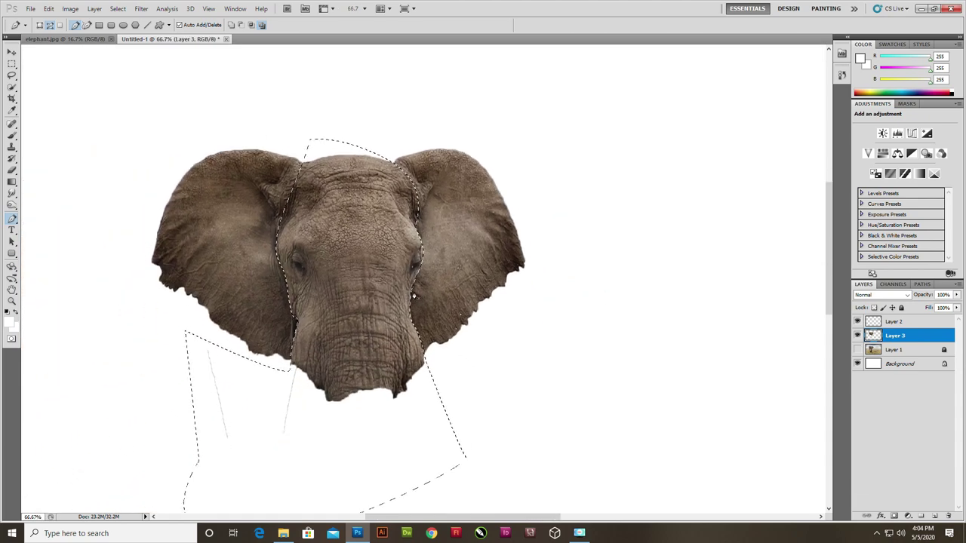
Step: Erase the face and trunk from Layer 3 while keeping the layer, deselect, and unhide Layer 1
scroll(802, 425, "down", 2)
key("Delete")
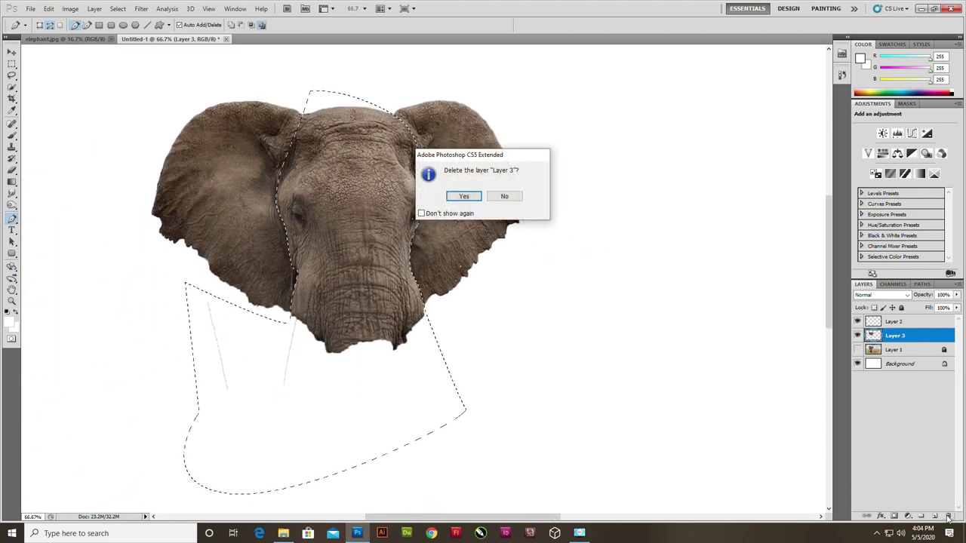
left_click(502, 197)
key("Delete")
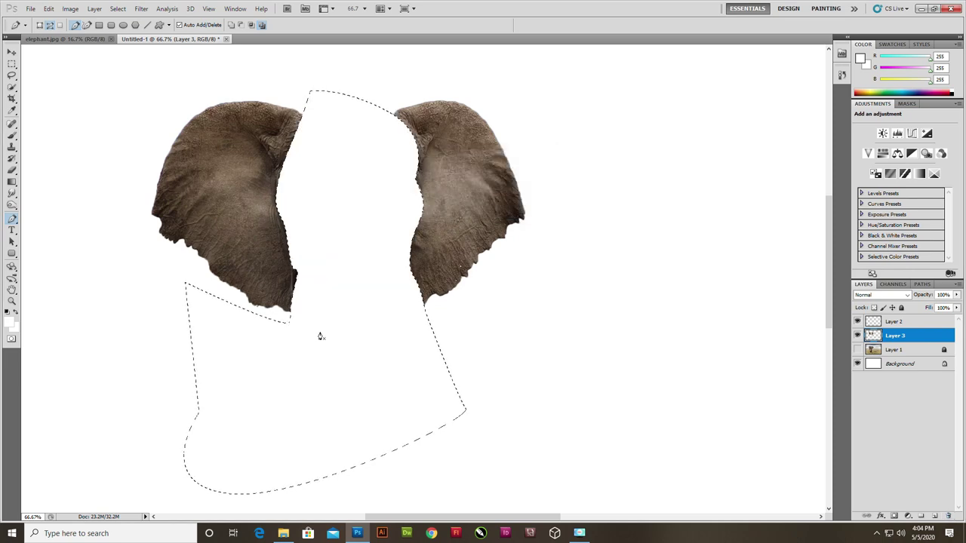
key("shift+F6")
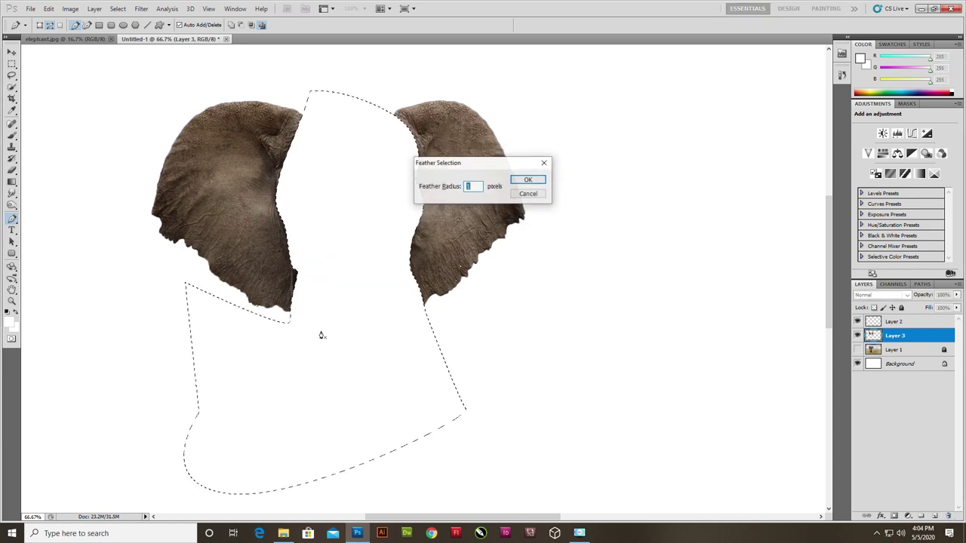
key("Escape")
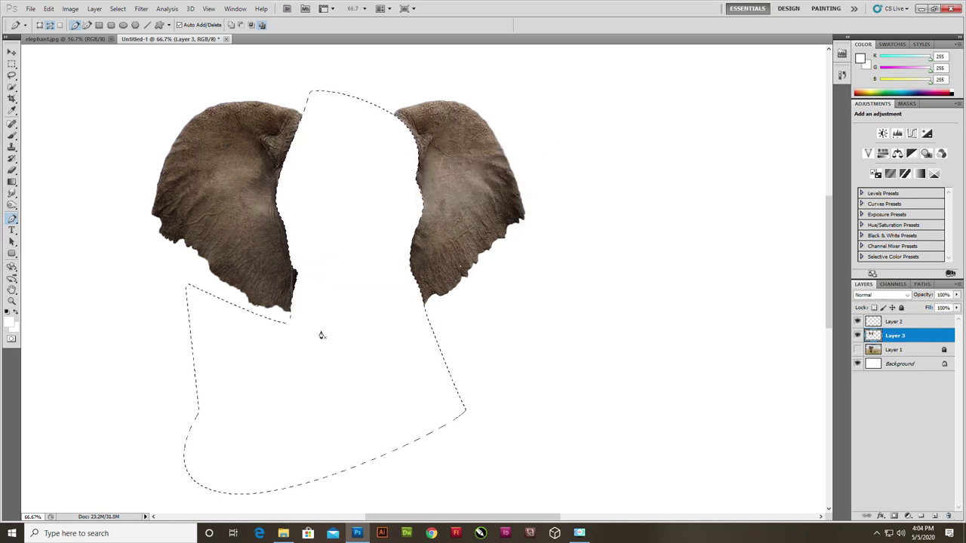
key("ctrl+d")
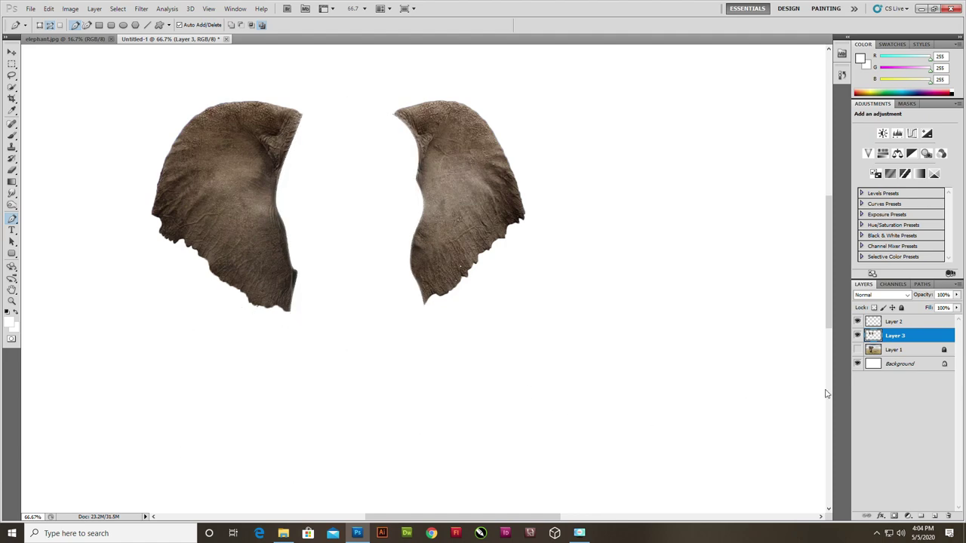
left_click(857, 349)
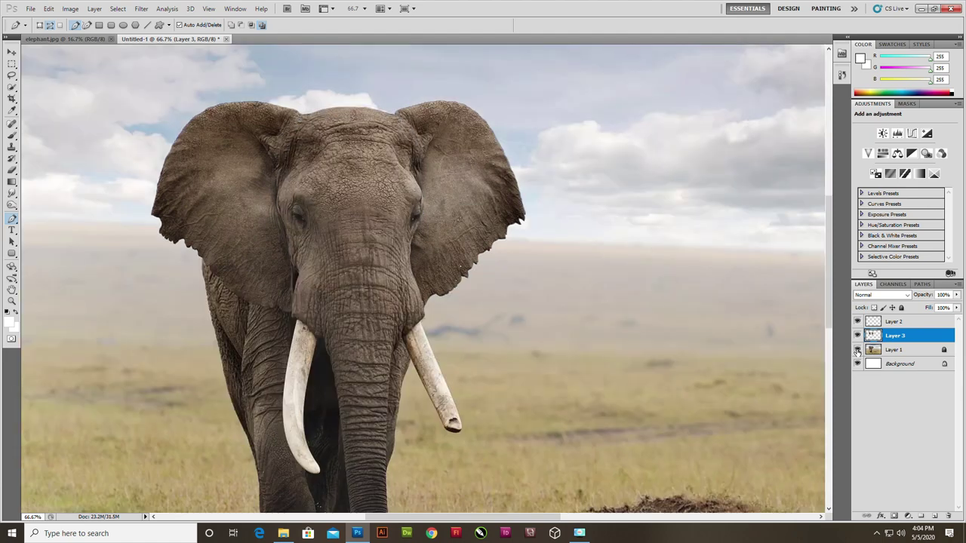
left_click(11, 52)
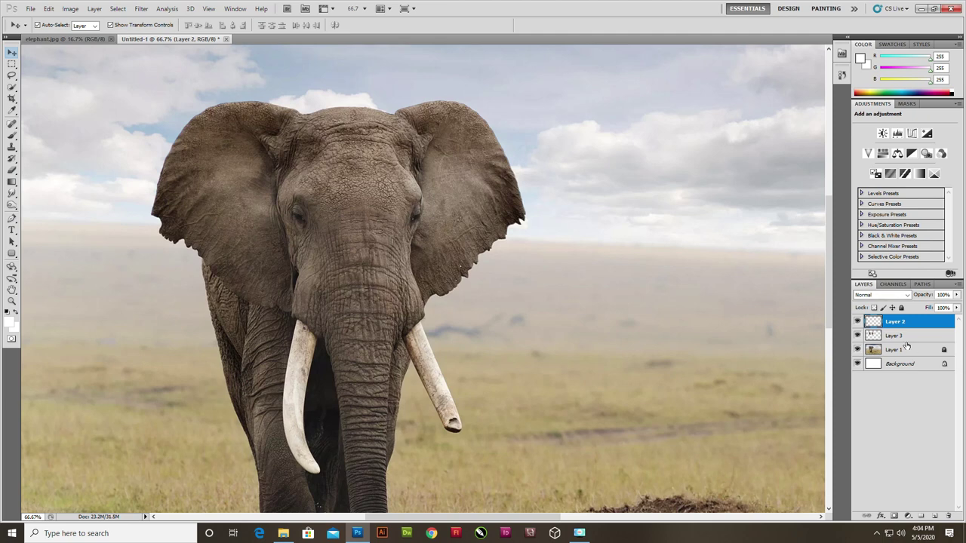
key("ctrl+u")
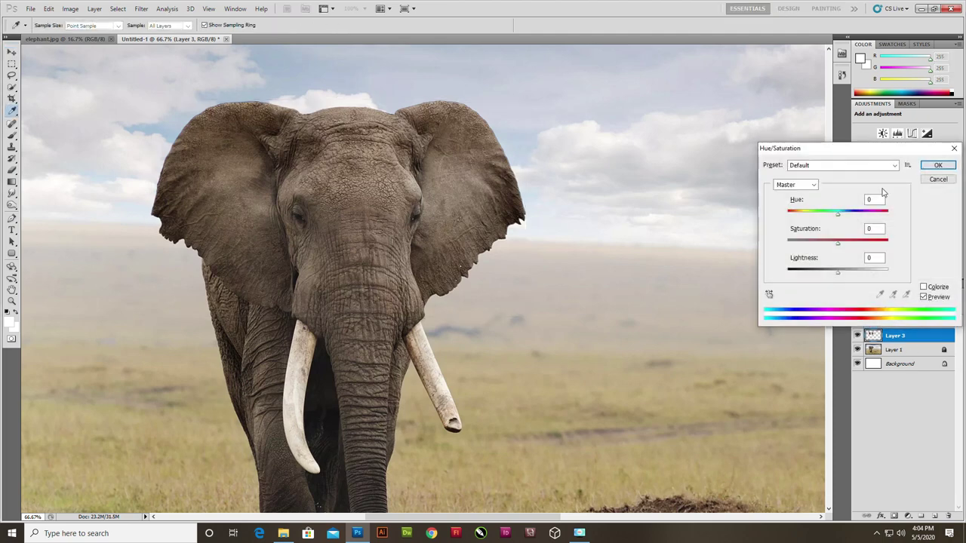
left_click_drag(839, 218, 858, 216)
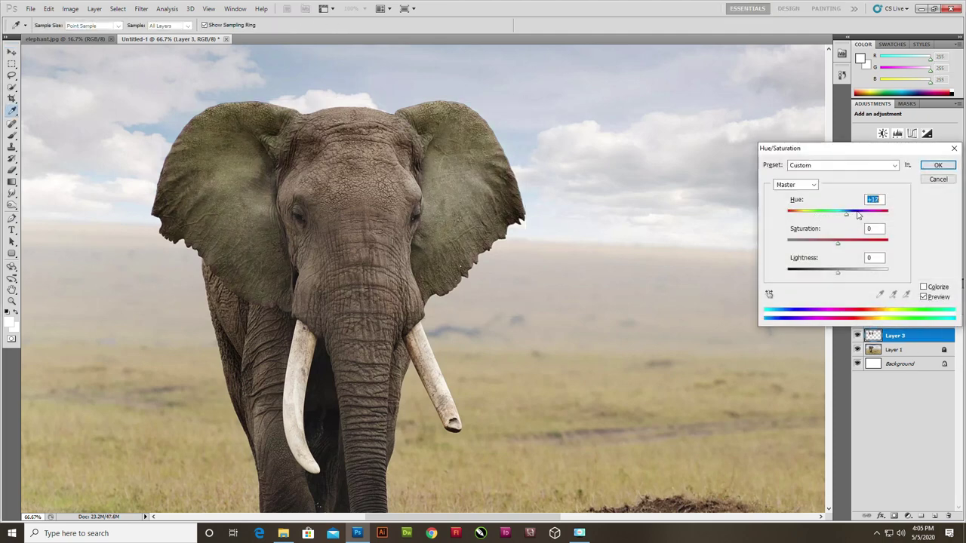
left_click(938, 179)
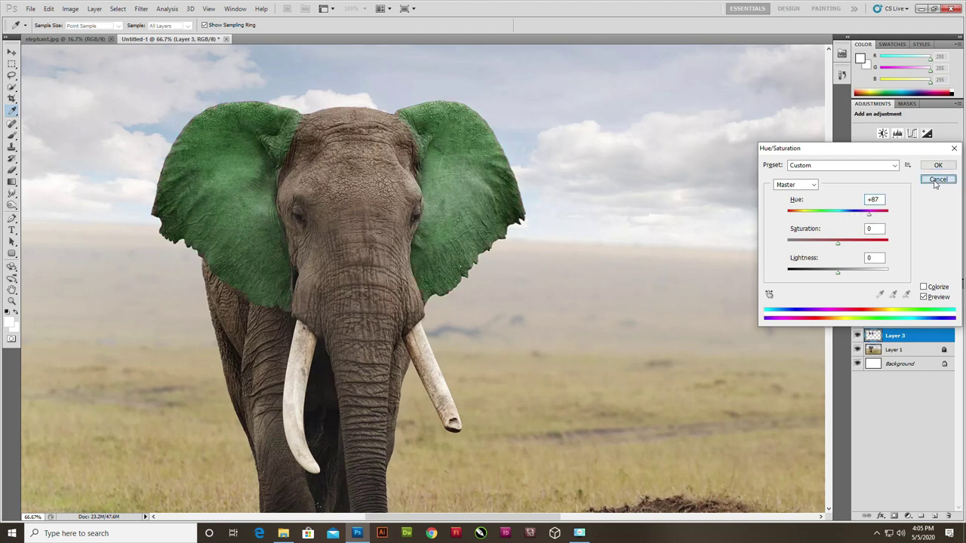
key("ctrl+shift+s")
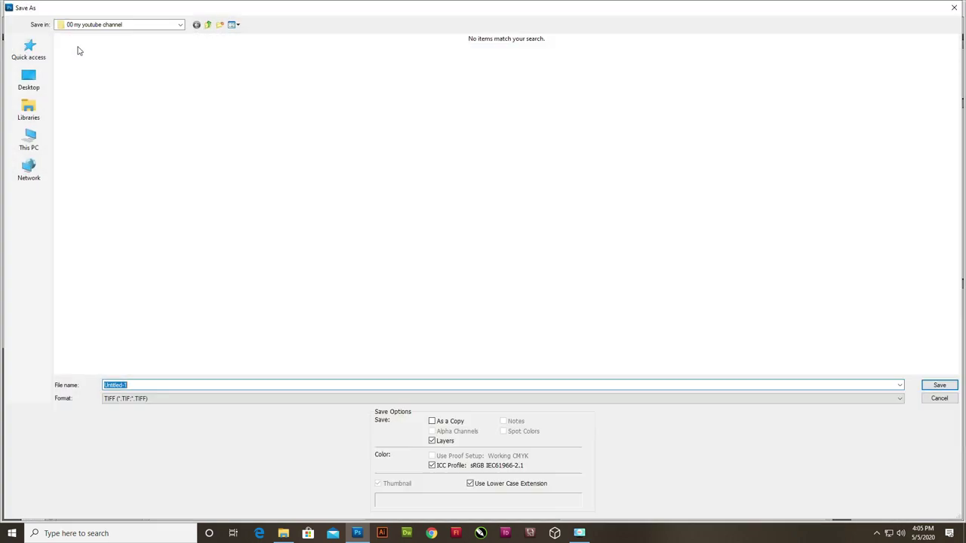
Step: Save the composite as layered TIFF 'elephant with butter fly manipulation', accepting the TIFF options
double_click(127, 386)
type("ep")
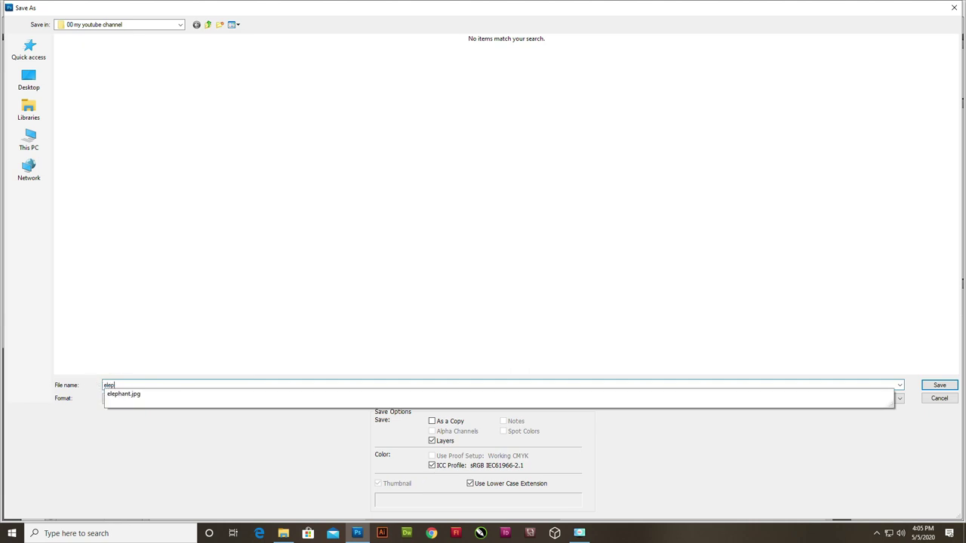
type("hant with butterfly manipulation")
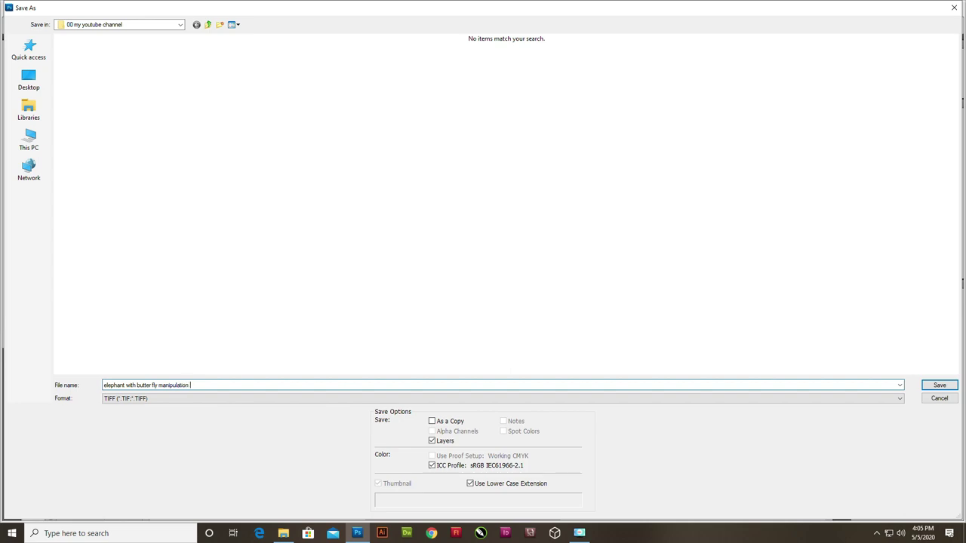
key("Return")
key("Return")
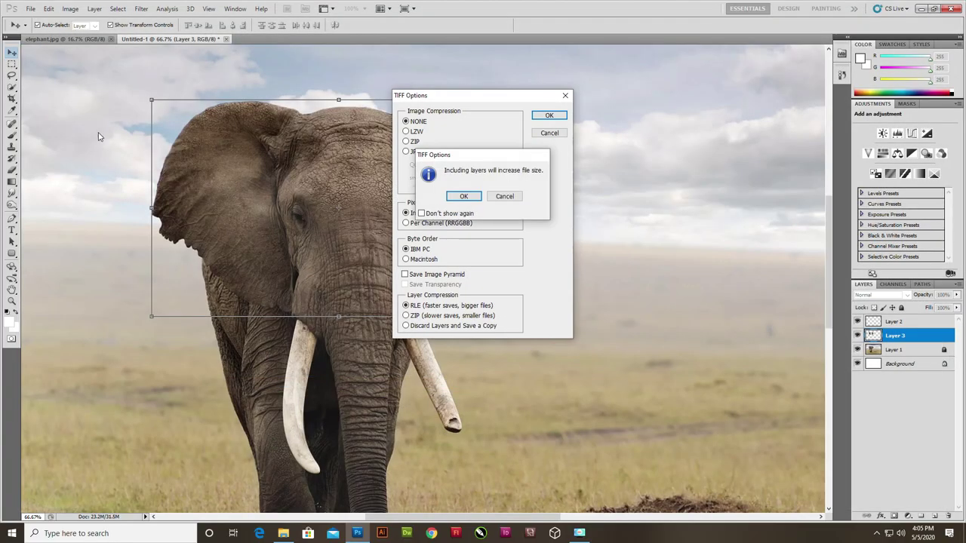
key("Return")
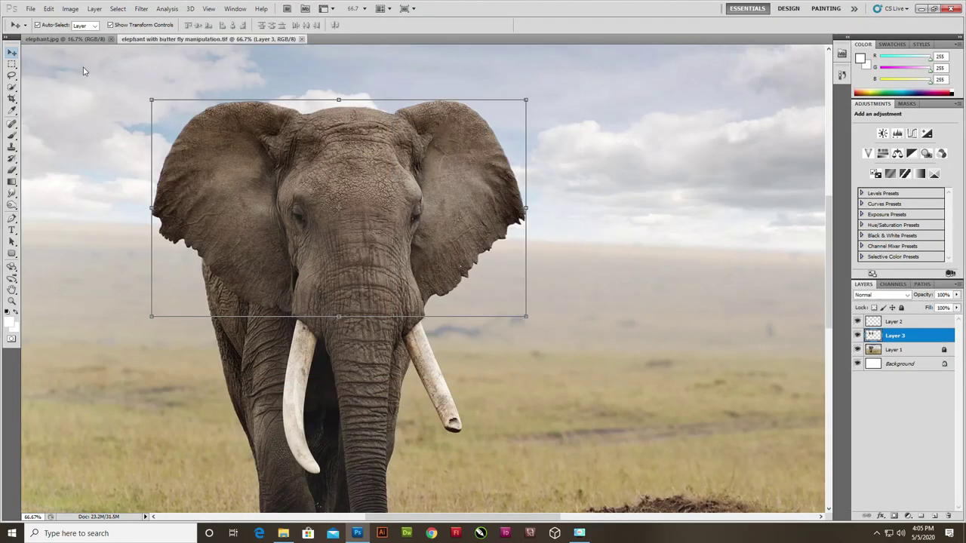
Step: Open the Monarch-Butterfly photo
key("ctrl+o")
left_click(309, 106)
double_click(316, 111)
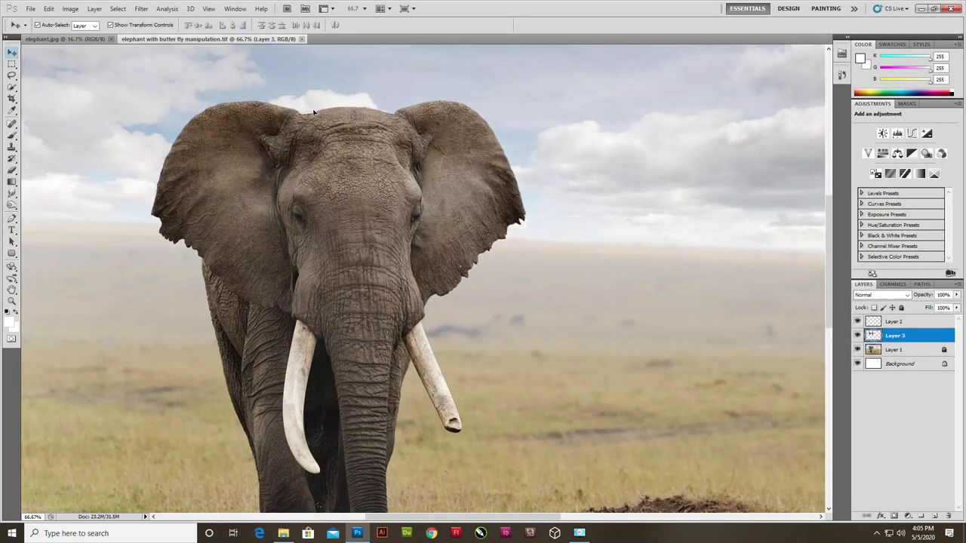
Step: Apply a Hue/Saturation boost (hue +4, saturation +32, lightness -3) to the butterfly and merge it down
key("ctrl+plus")
key("ctrl+plus")
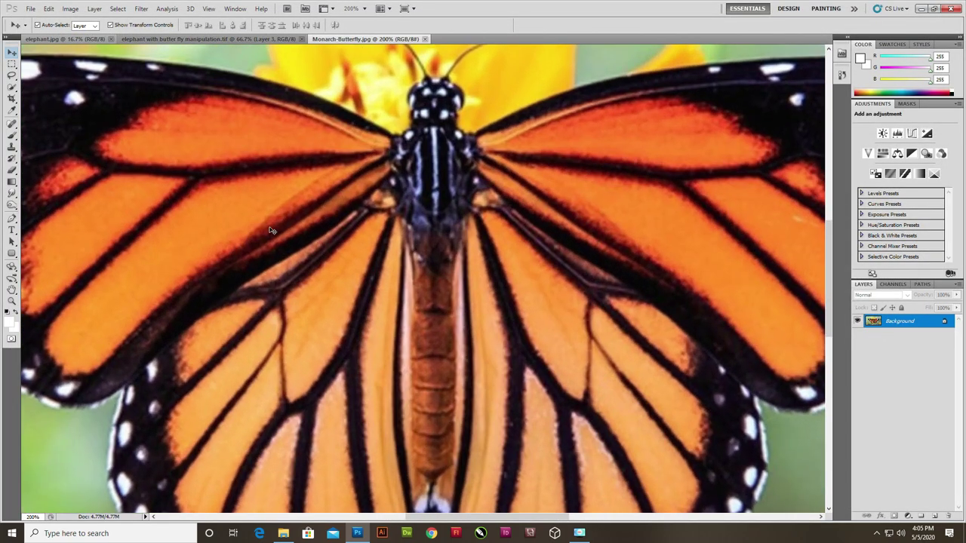
left_click_drag(213, 238, 472, 265)
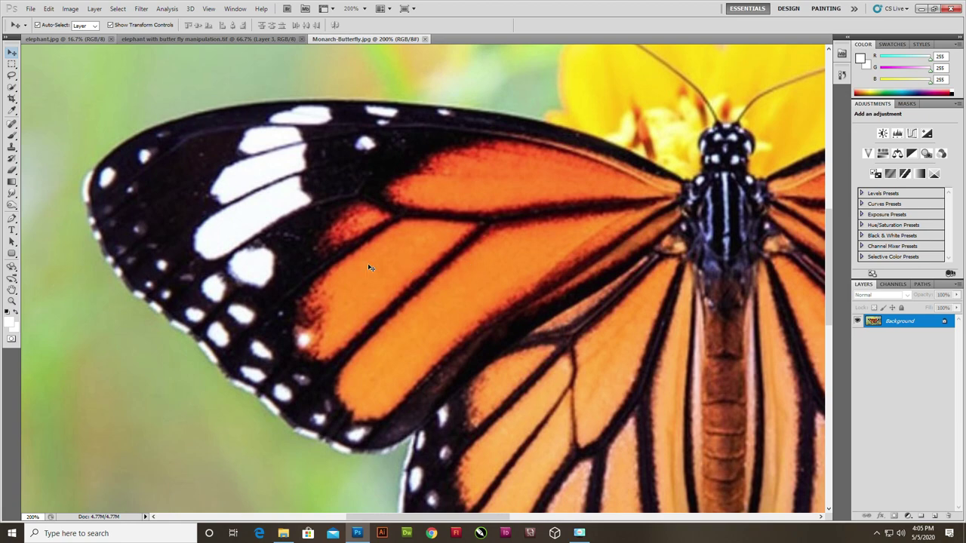
scroll(343, 260, "up", 1)
scroll(340, 258, "down", 1)
scroll(340, 259, "down", 1)
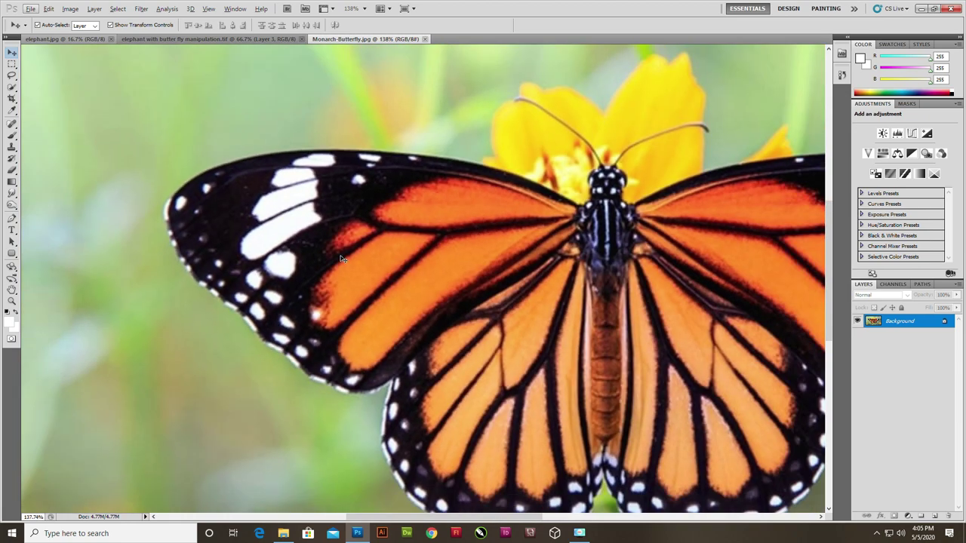
left_click(909, 519)
left_click(895, 407)
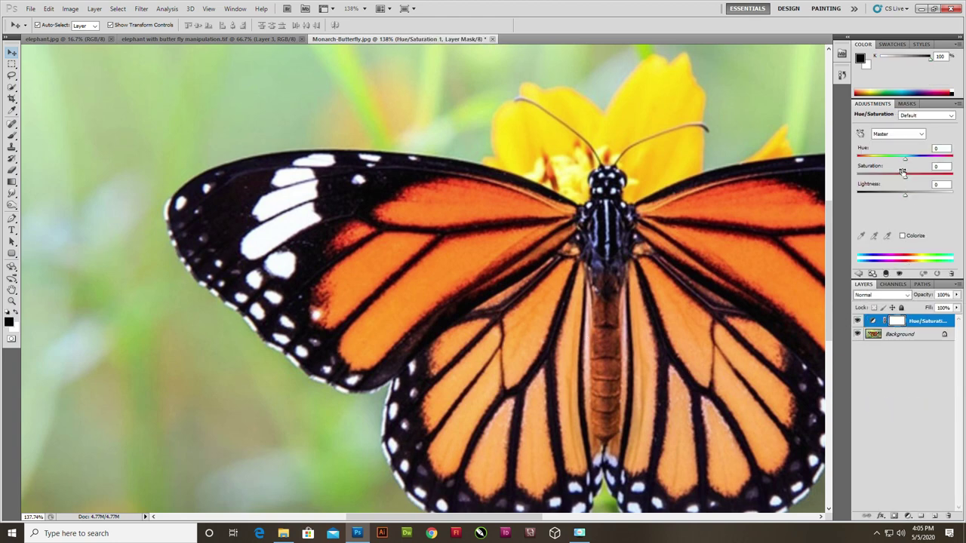
left_click_drag(907, 161, 910, 160)
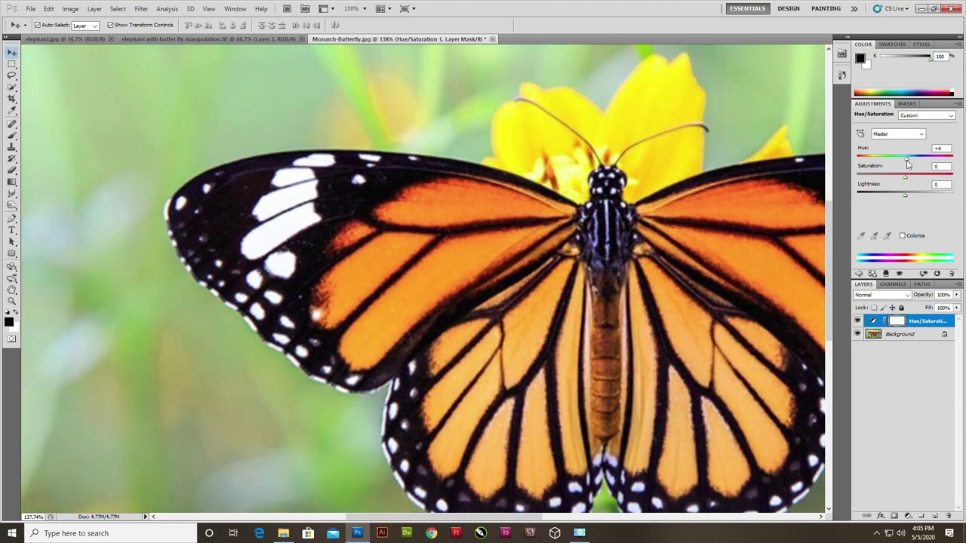
left_click_drag(903, 175, 920, 172)
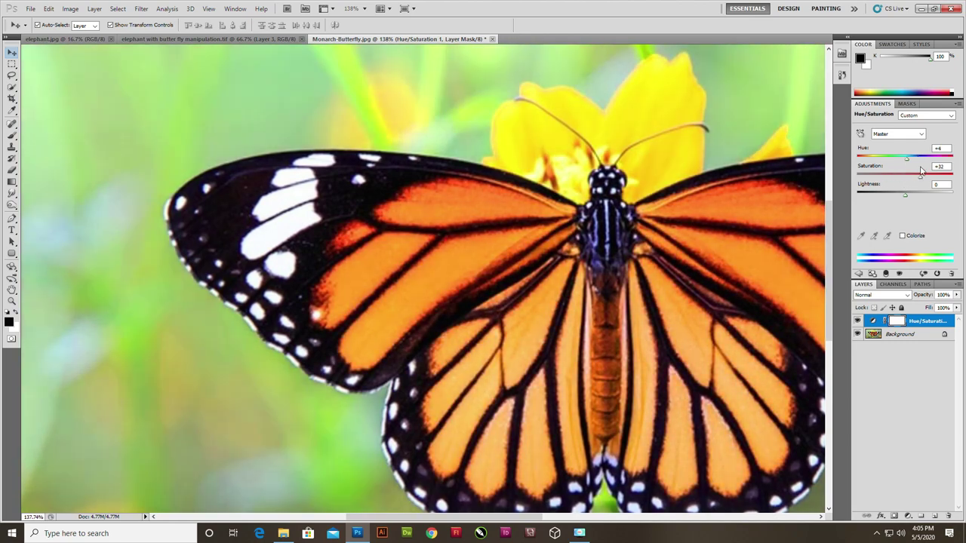
left_click_drag(906, 196, 903, 196)
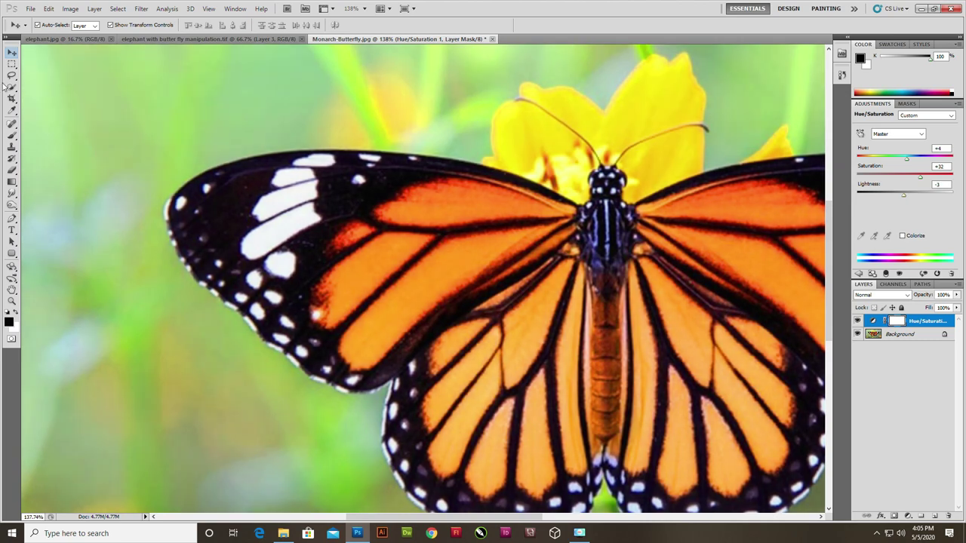
left_click(10, 88)
key("Delete")
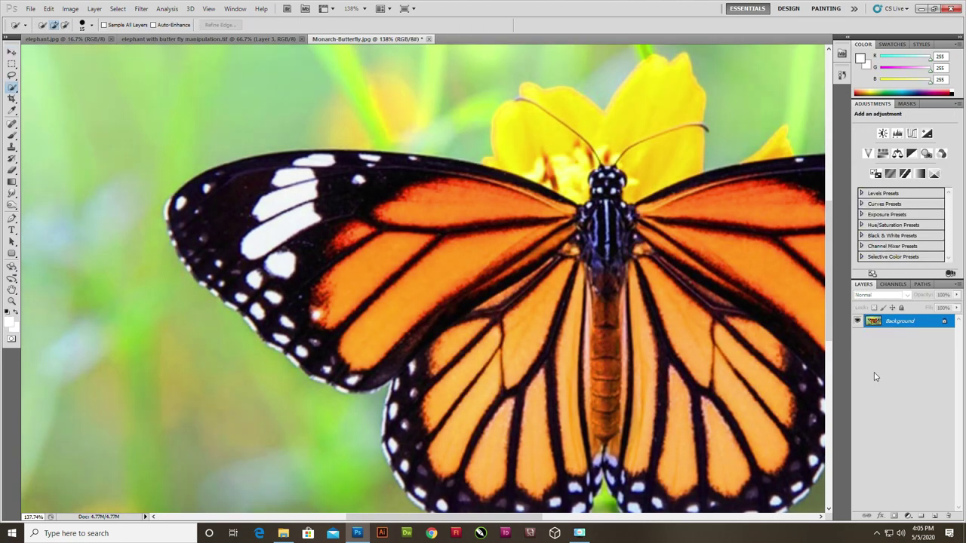
Step: Quick-select the butterfly's left wings and paste them into the elephant composite as Layer 4
left_click_drag(515, 231, 381, 193)
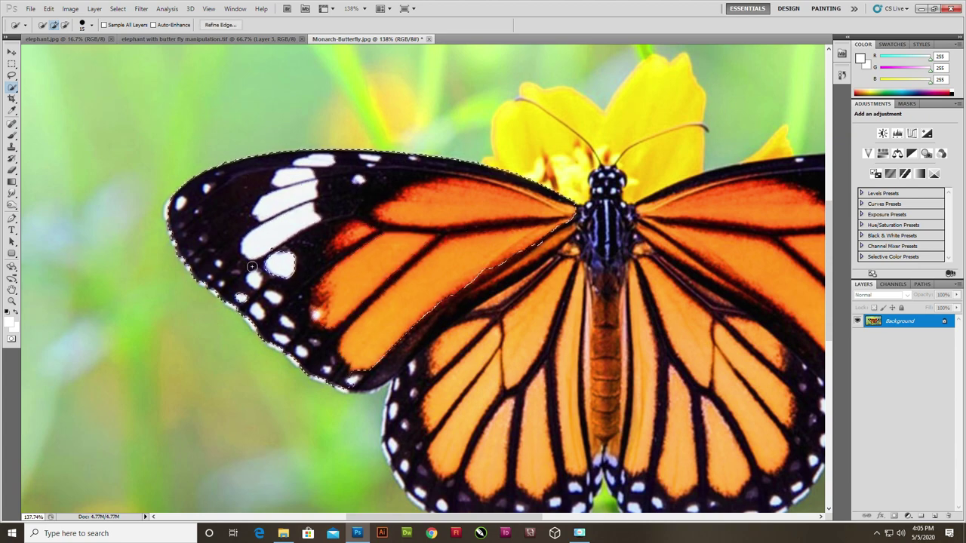
mouse_move(393, 353)
left_mouse_down()
mouse_move(226, 270)
mouse_move(290, 349)
mouse_move(420, 370)
left_mouse_up()
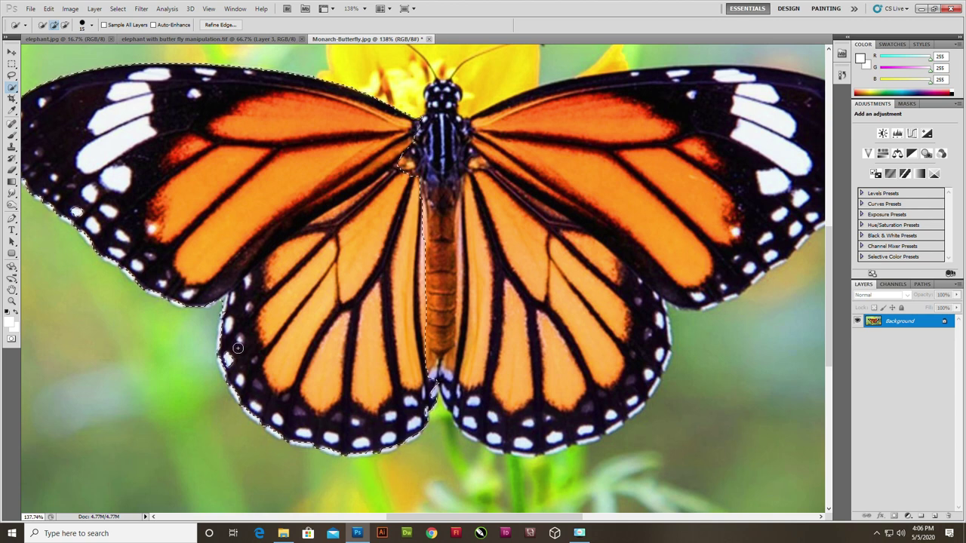
left_click_drag(407, 185, 487, 261)
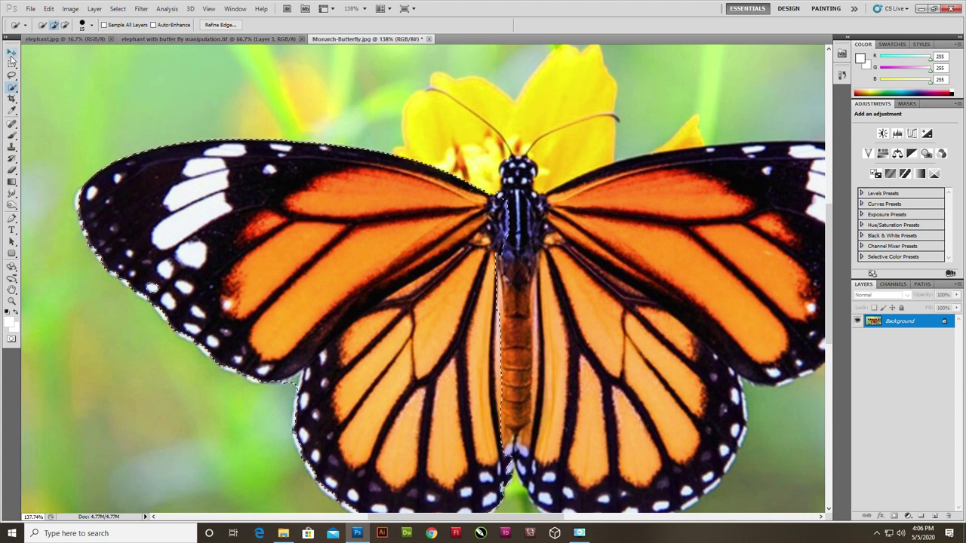
key("v")
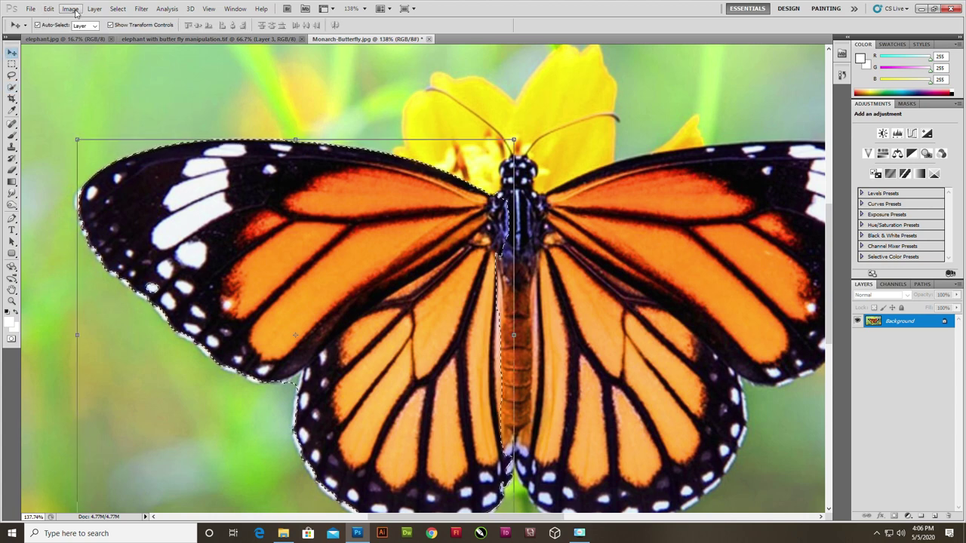
left_click(72, 9)
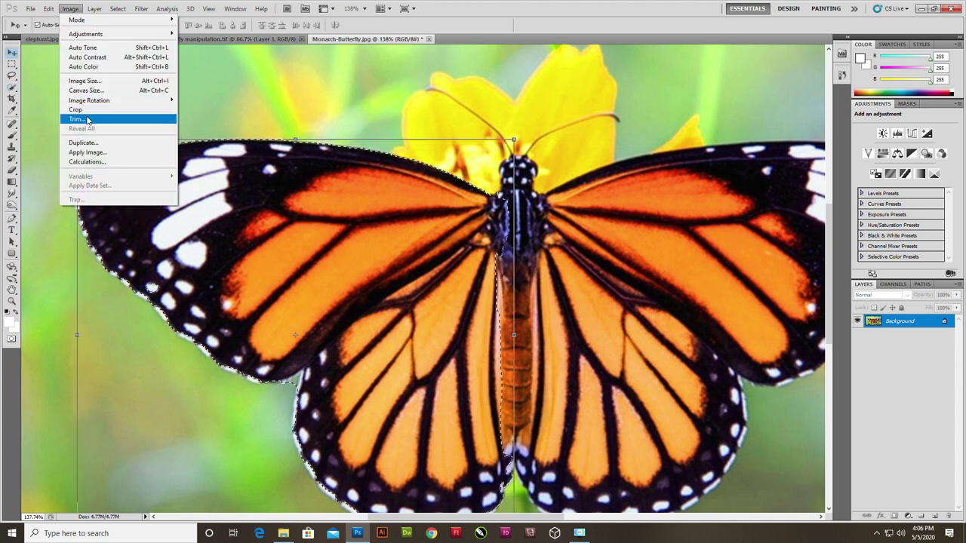
key("Escape")
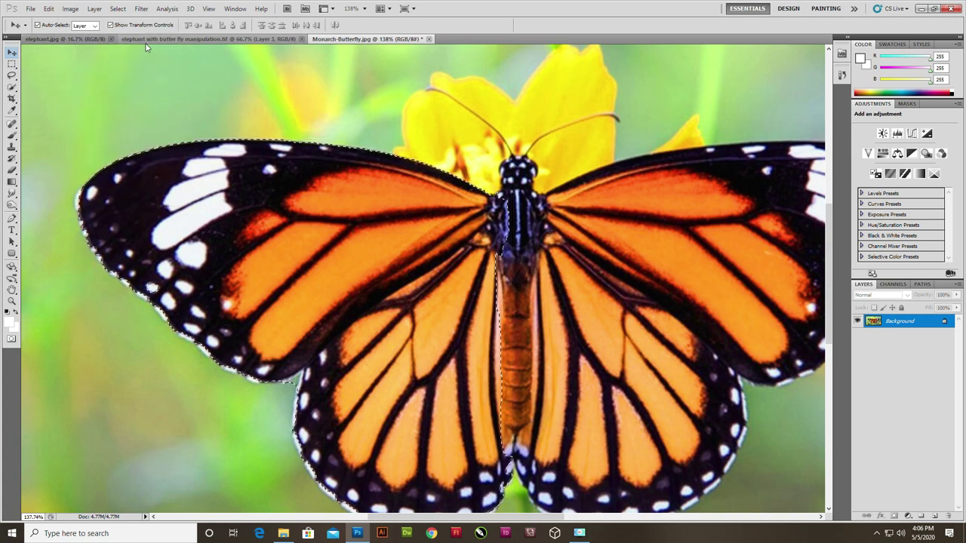
left_click(148, 39)
key("ctrl+v")
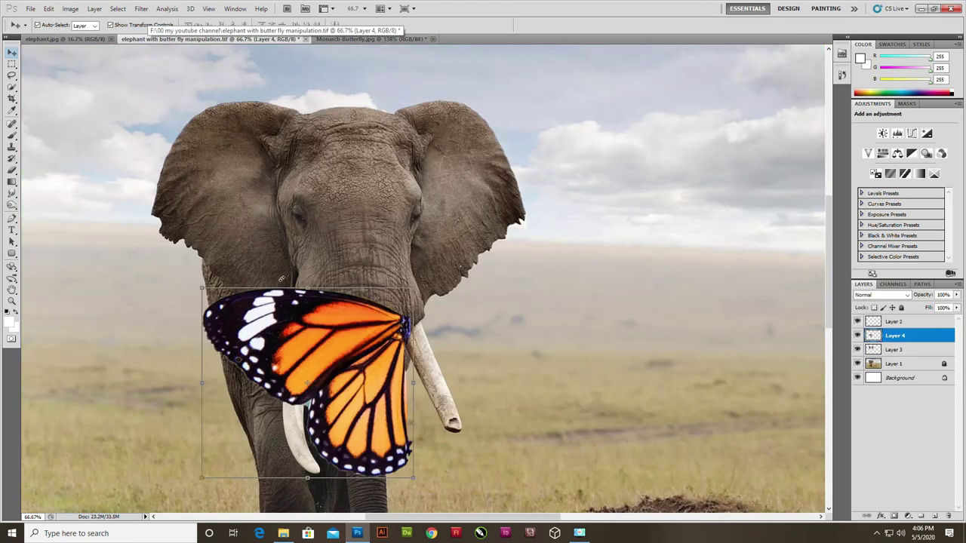
Step: Move the wing over the elephant's left ear and clip it to the ear layer below
mouse_move(294, 353)
left_mouse_down()
mouse_move(240, 216)
mouse_move(200, 150)
left_mouse_up()
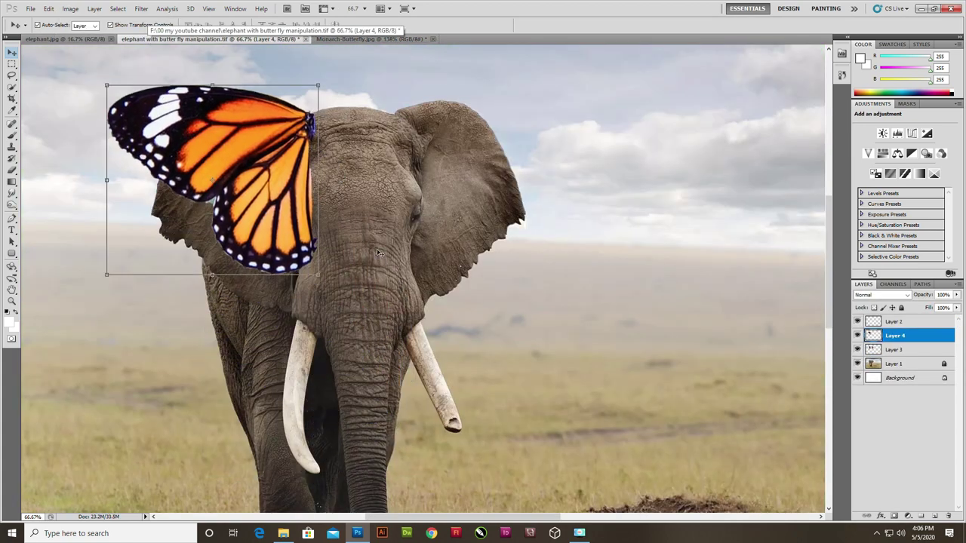
left_click(872, 344, "alt")
left_click_drag(196, 250, 202, 266)
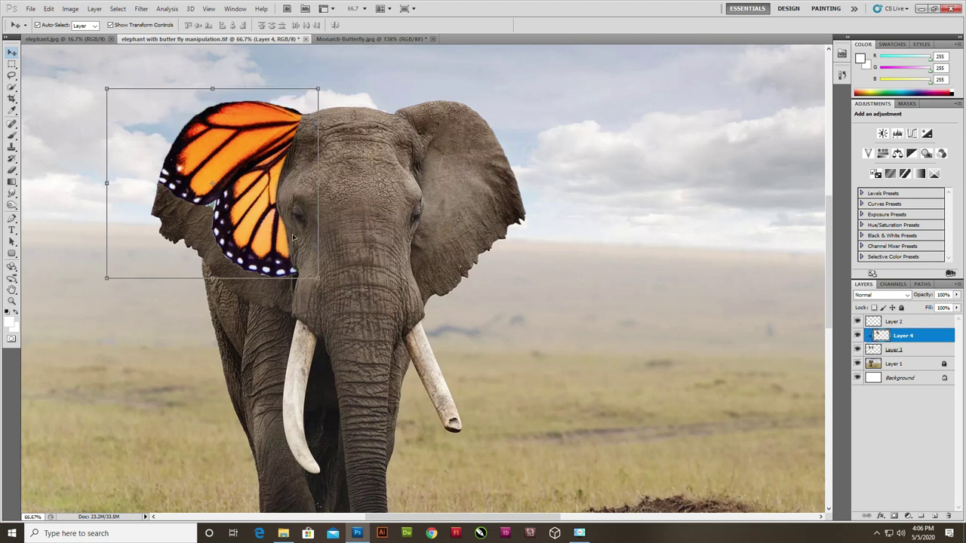
left_click_drag(202, 266, 205, 257)
Step: Scale the wing to about 123% by 138%, skew its corners to fit the ear, and commit
left_click_drag(117, 283, 43, 348)
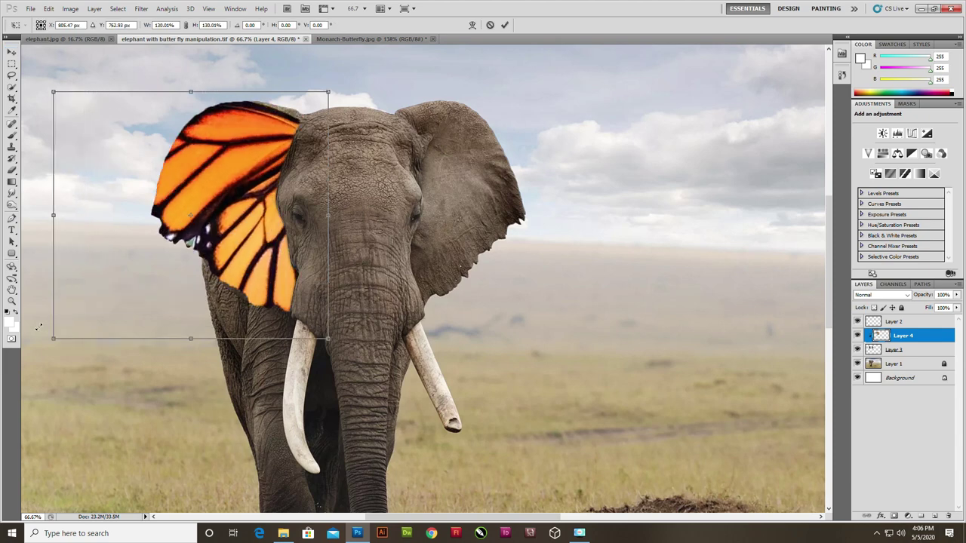
left_click(39, 228)
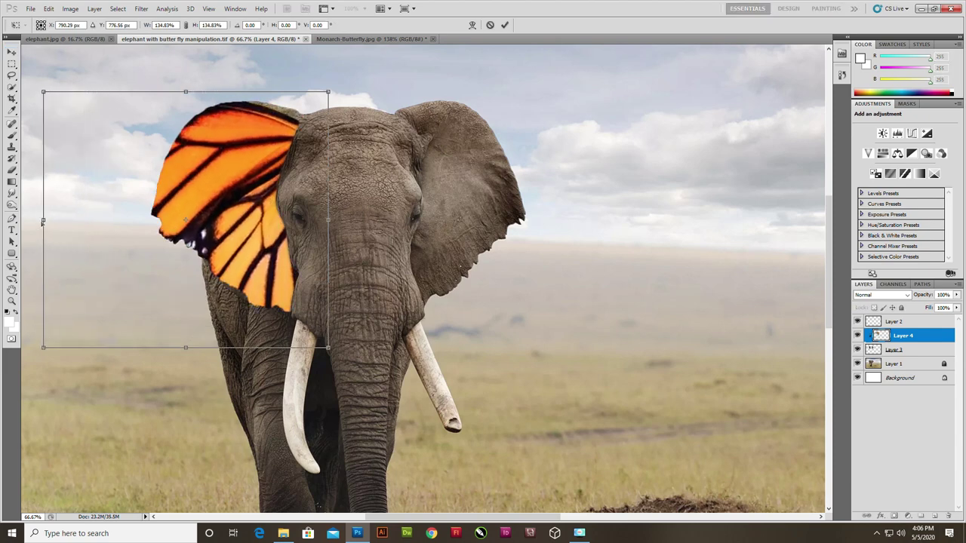
left_click_drag(43, 222, 89, 221)
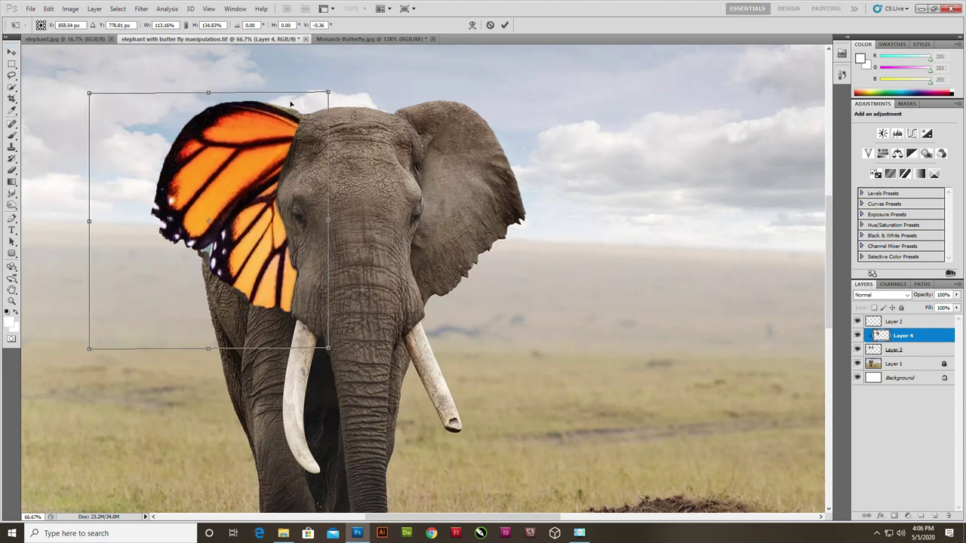
left_click_drag(330, 91, 349, 85)
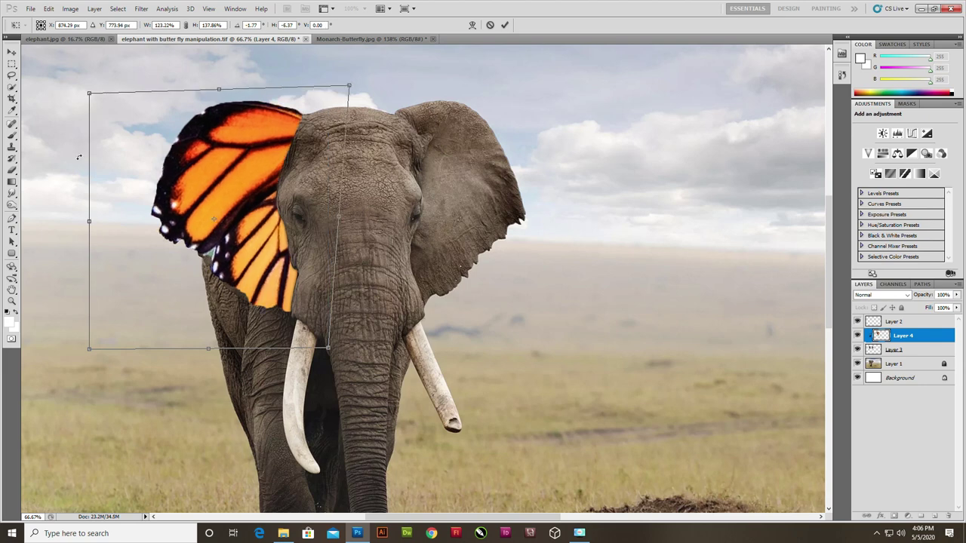
left_click_drag(97, 106, 96, 106)
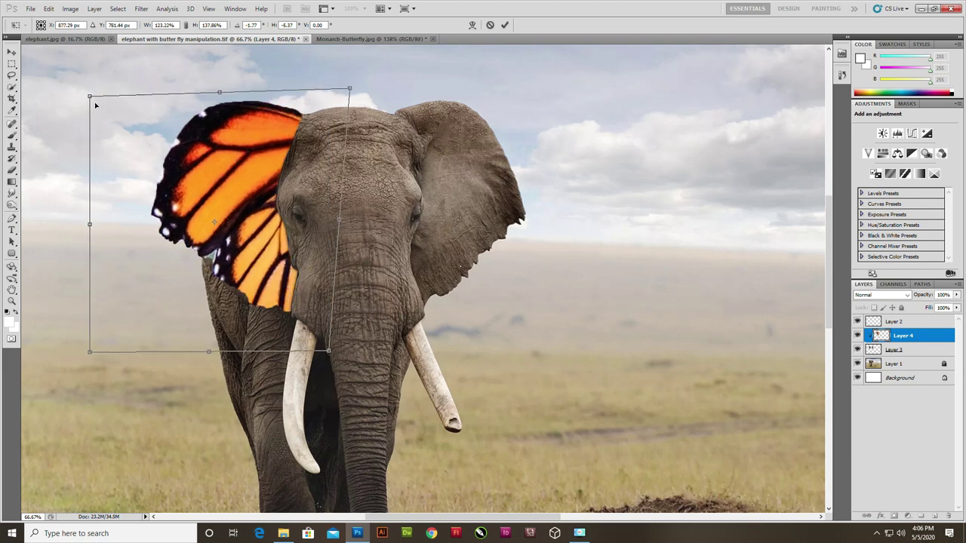
key("Return")
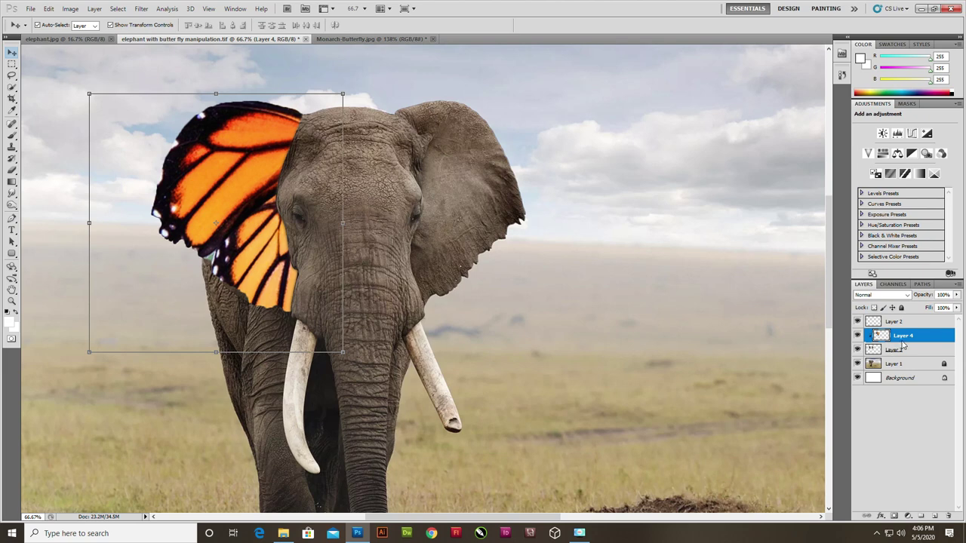
Step: Duplicate the wing layer and flip the copy horizontally
right_click(904, 345)
left_click(894, 141)
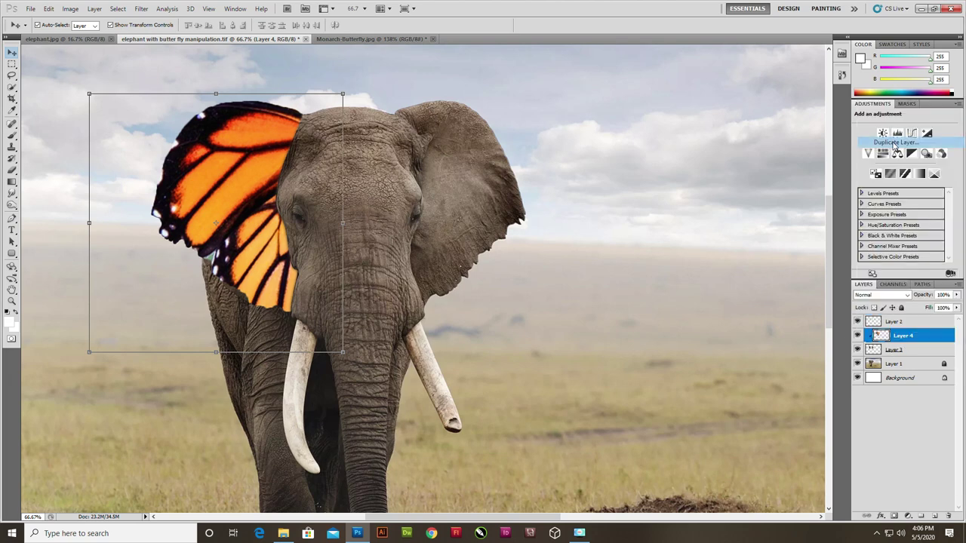
key("Return")
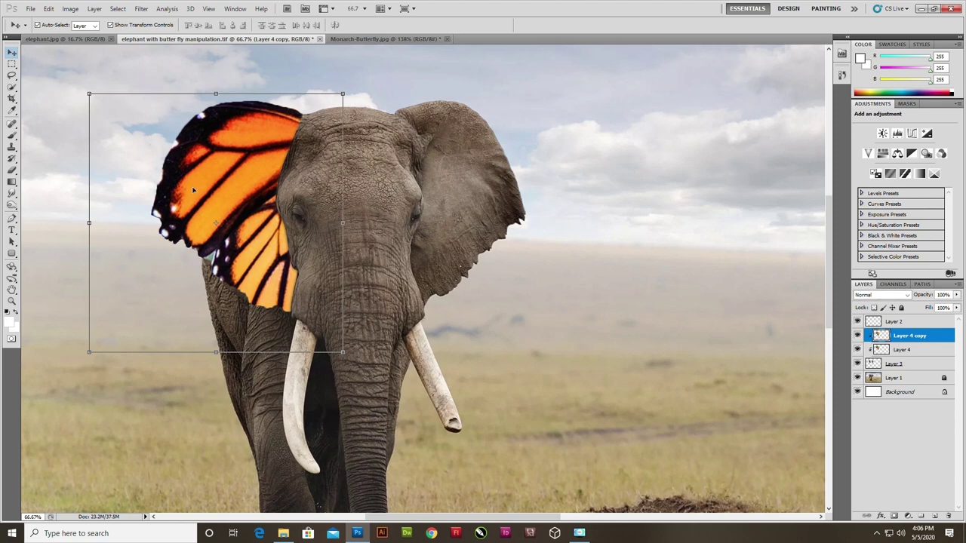
key("ctrl+t")
right_click(260, 221)
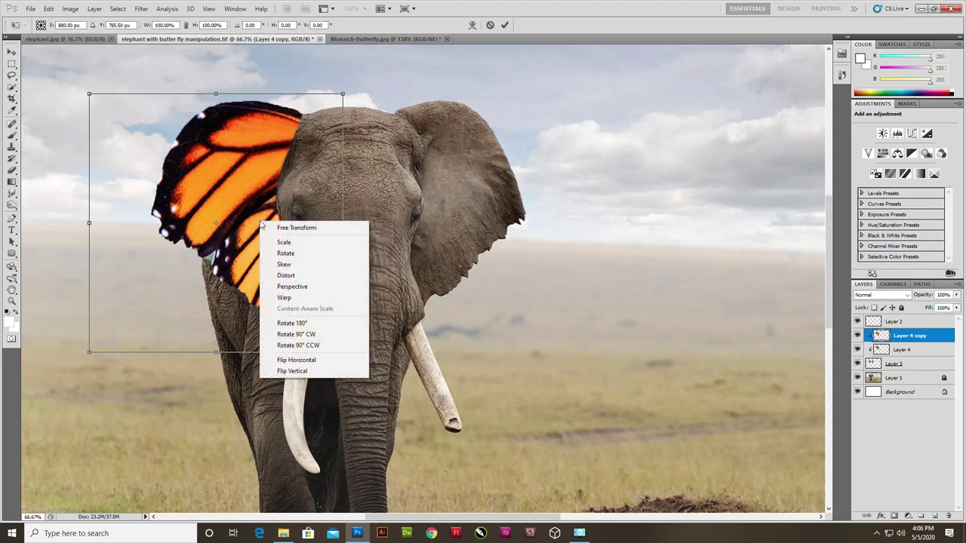
left_click(309, 363)
Step: Place the mirrored wing on the right ear, tilt it and narrow it to about 94% width
left_click_drag(235, 209, 415, 191)
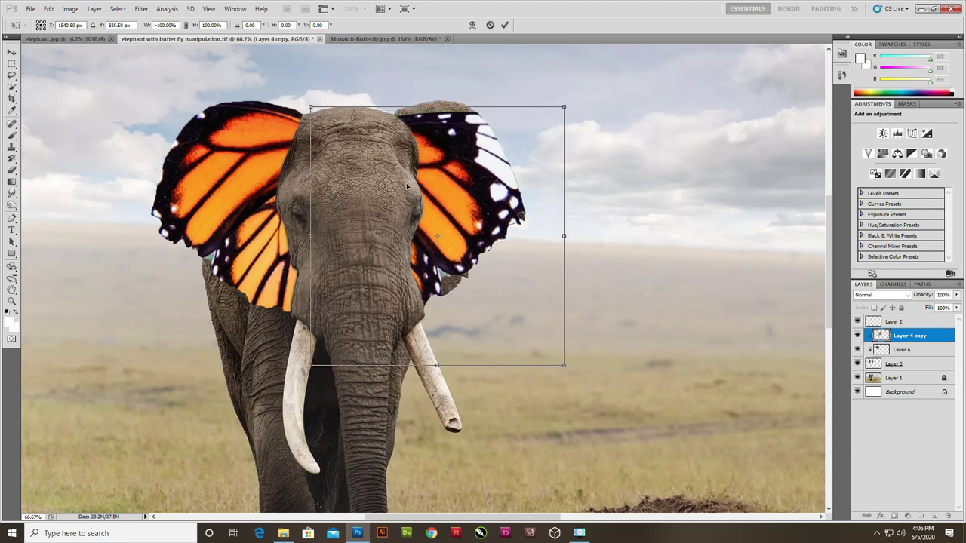
key("shift+Left")
left_click_drag(303, 363, 245, 328)
left_click_drag(378, 241, 406, 239)
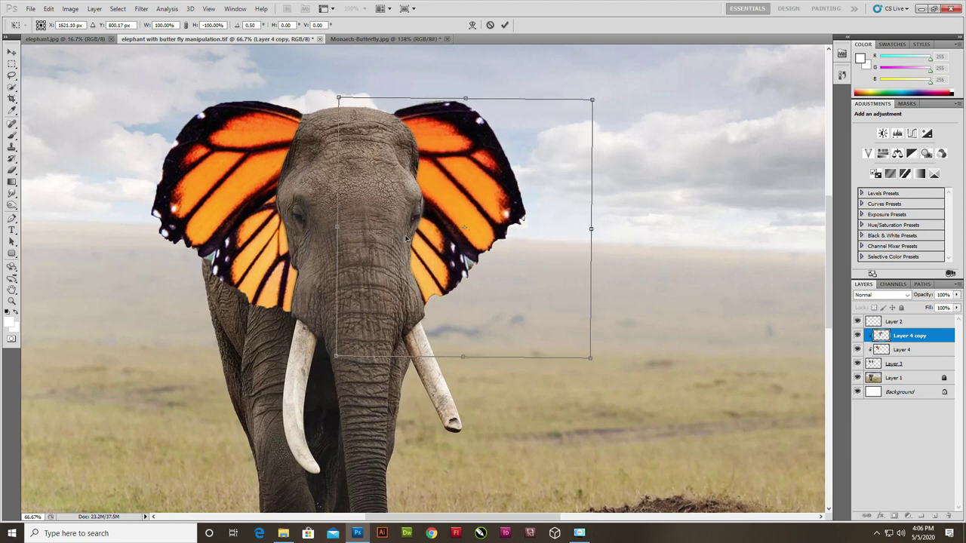
left_click_drag(593, 229, 577, 223)
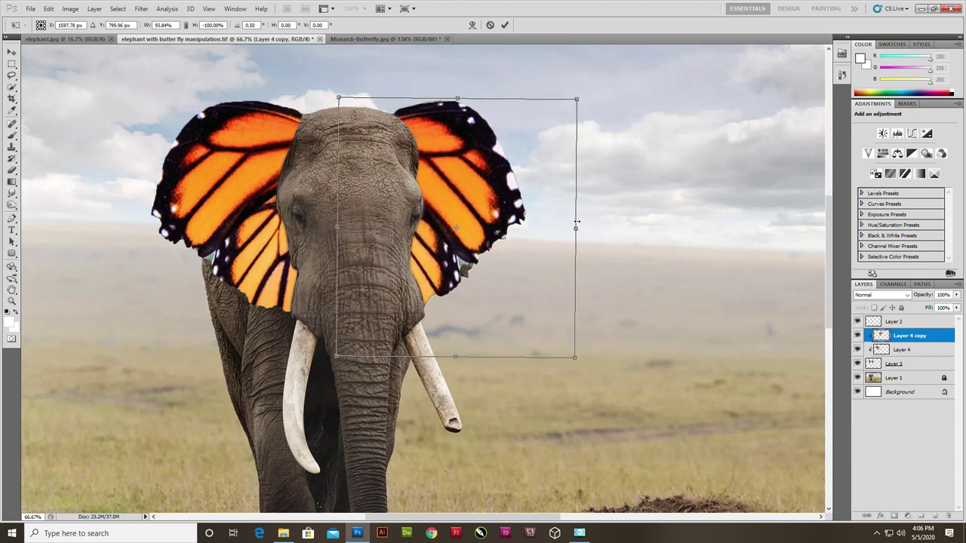
key("shift+Up")
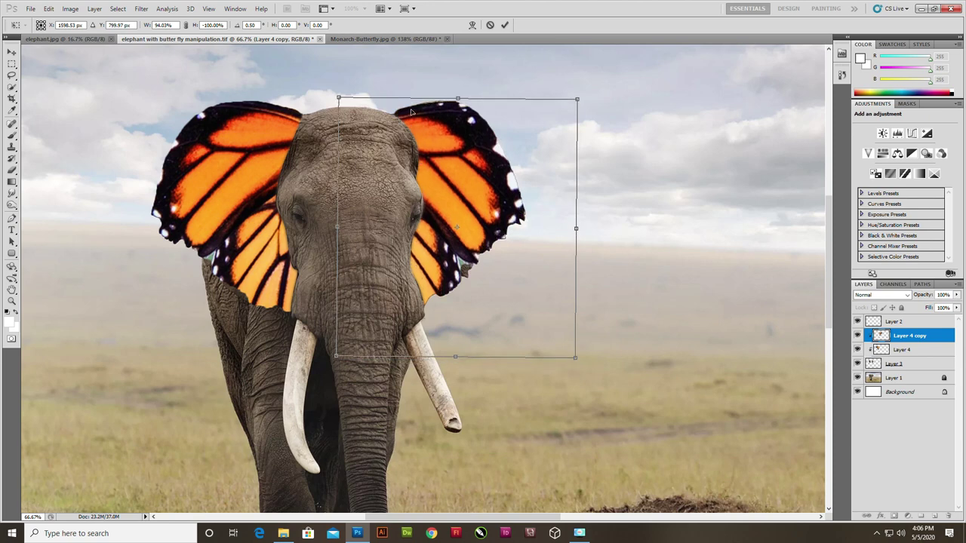
Step: Warp the right wing's upper part to follow the ear and apply the warp
right_click(437, 128)
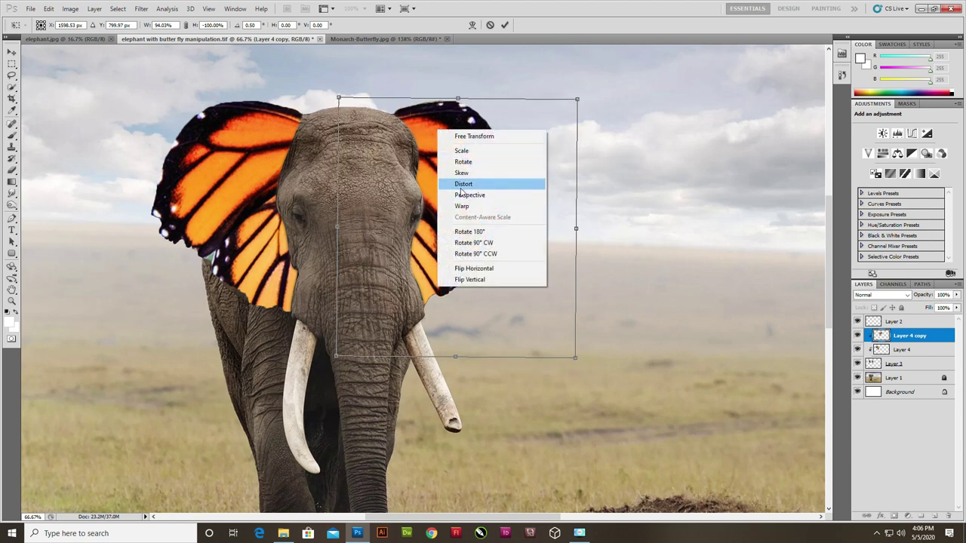
left_click(461, 206)
mouse_move(445, 144)
left_mouse_down()
mouse_move(429, 134)
mouse_move(450, 164)
left_mouse_up()
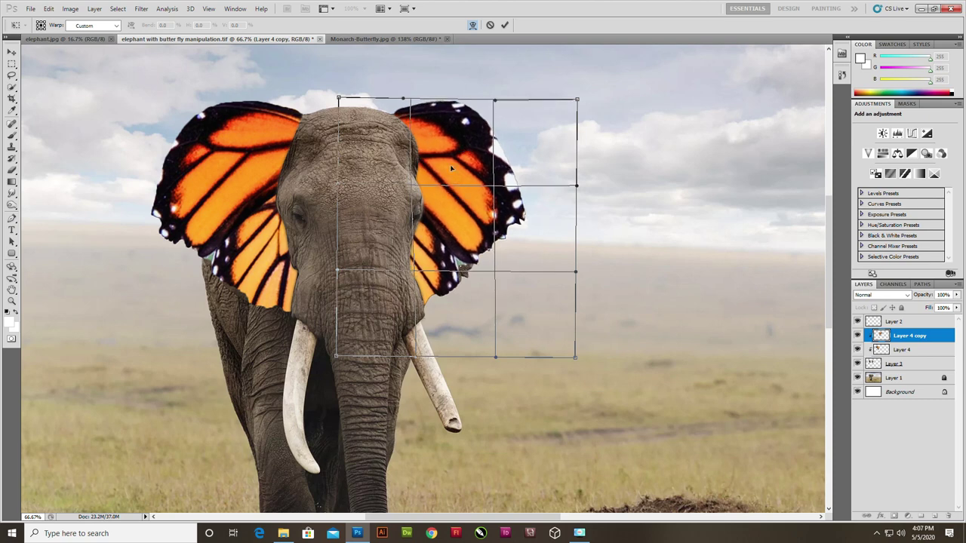
key("Return")
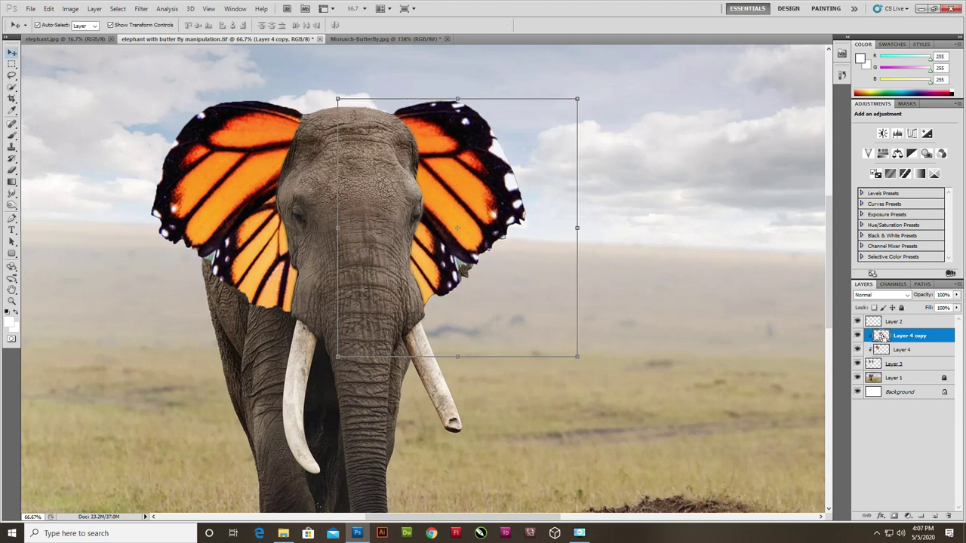
left_click(882, 336, "ctrl")
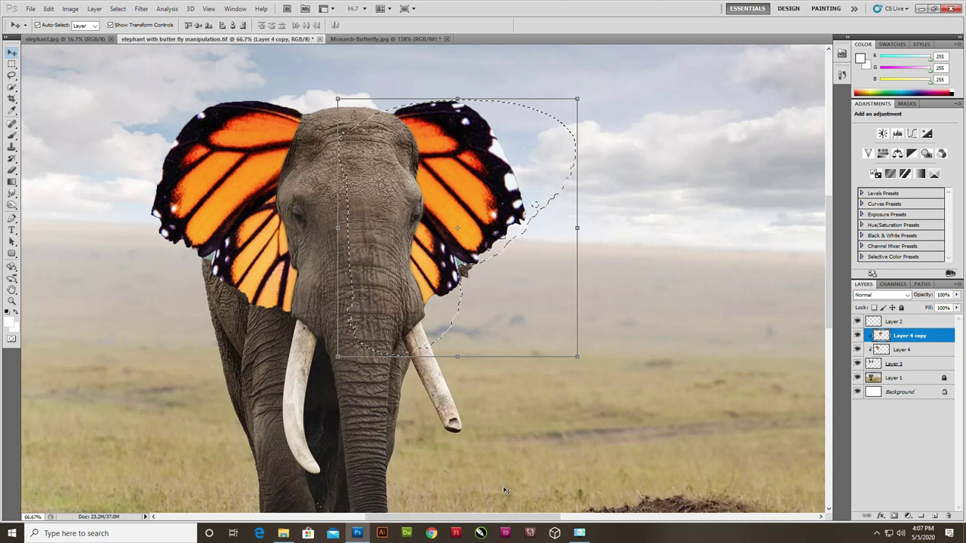
Step: Add a new layer above the wings, load the wings' pixel selection and set up the brush
key("ctrl+shift+alt+n")
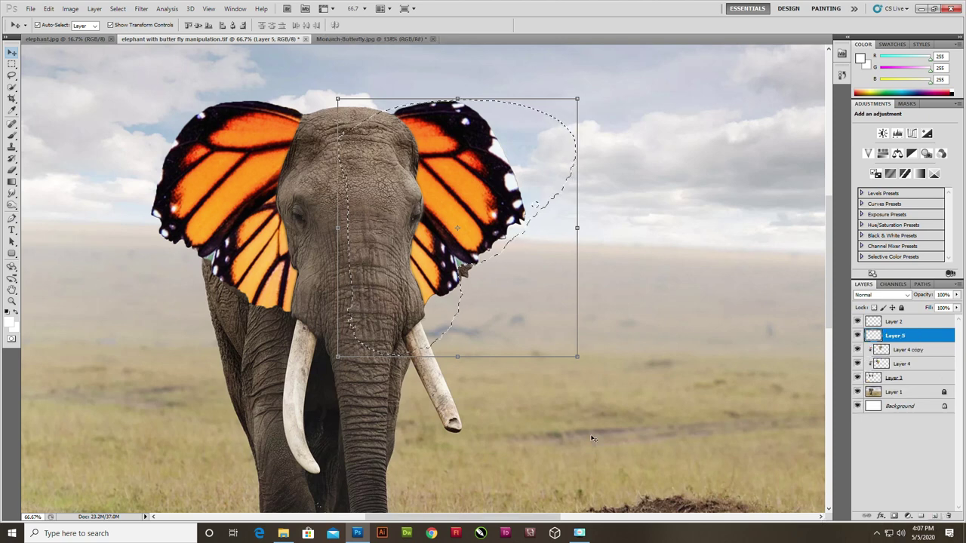
key("b")
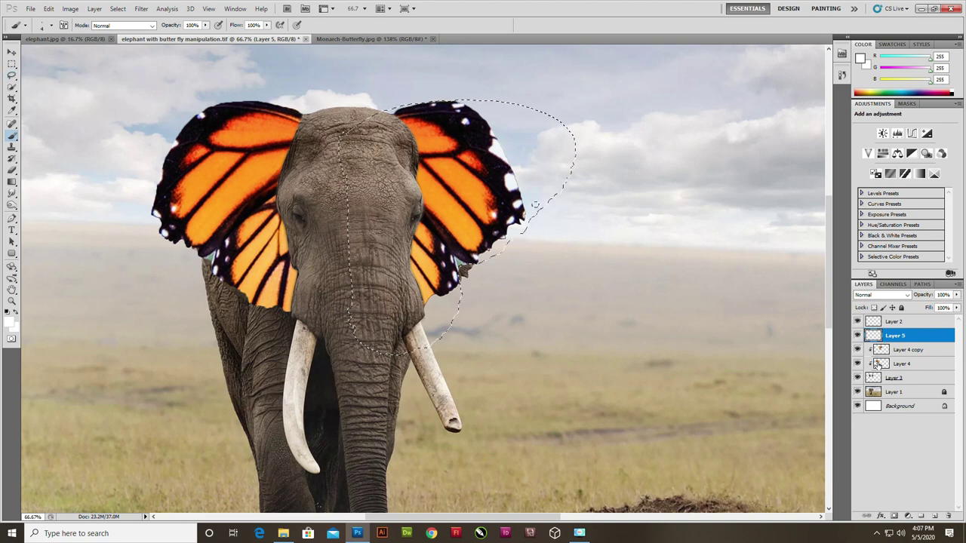
left_click(873, 392, "ctrl")
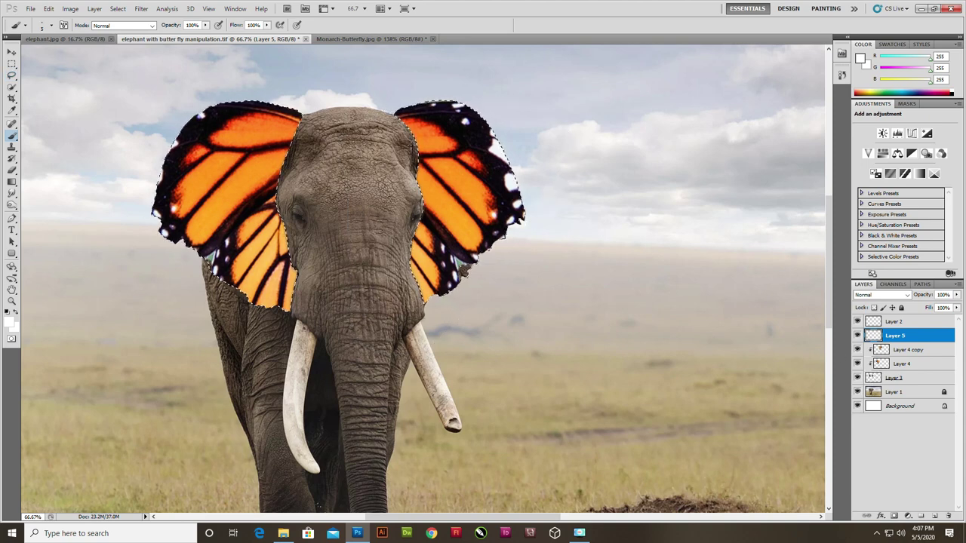
left_click(43, 27)
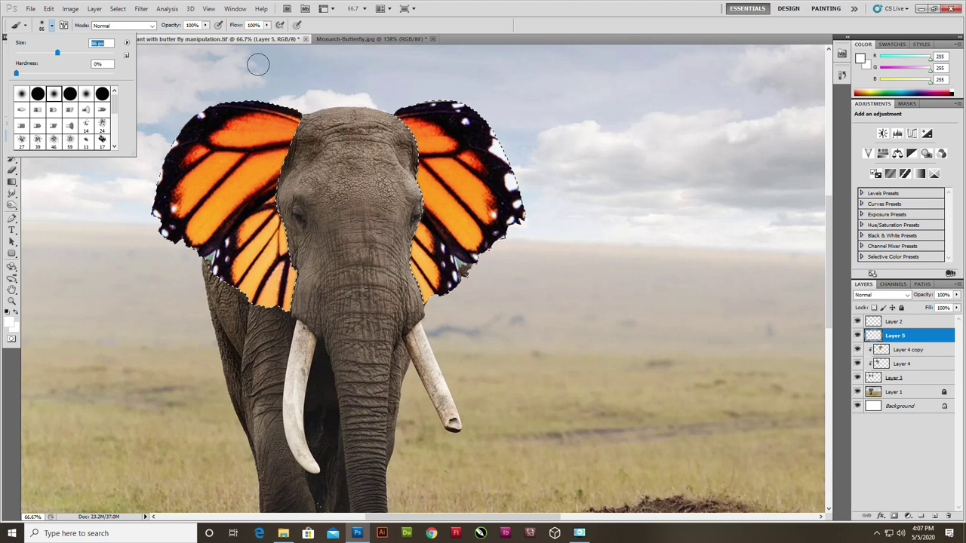
key("bracketright")
key("Return")
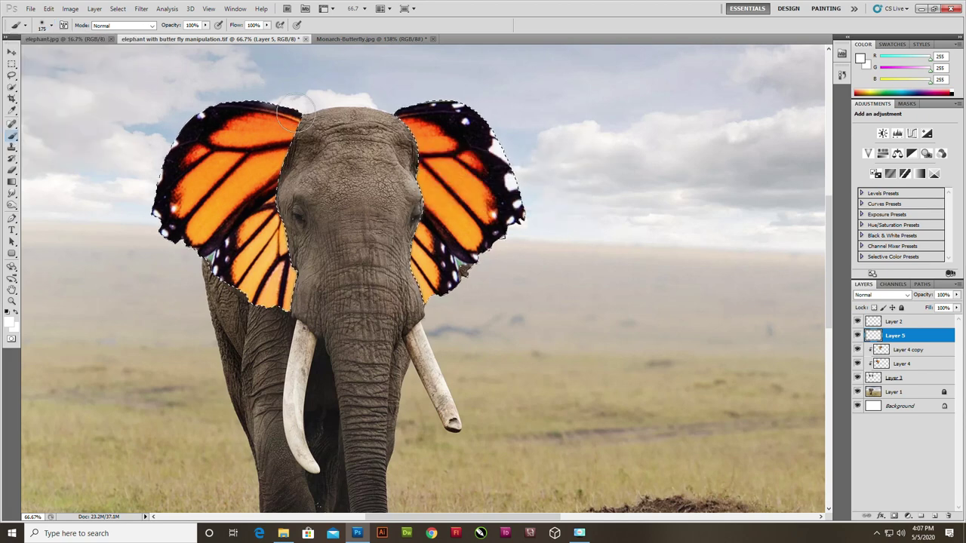
Step: Paint near-black #151515 along the inner edges of both wings
left_click(9, 322)
left_click_drag(824, 339, 722, 371)
key("Return")
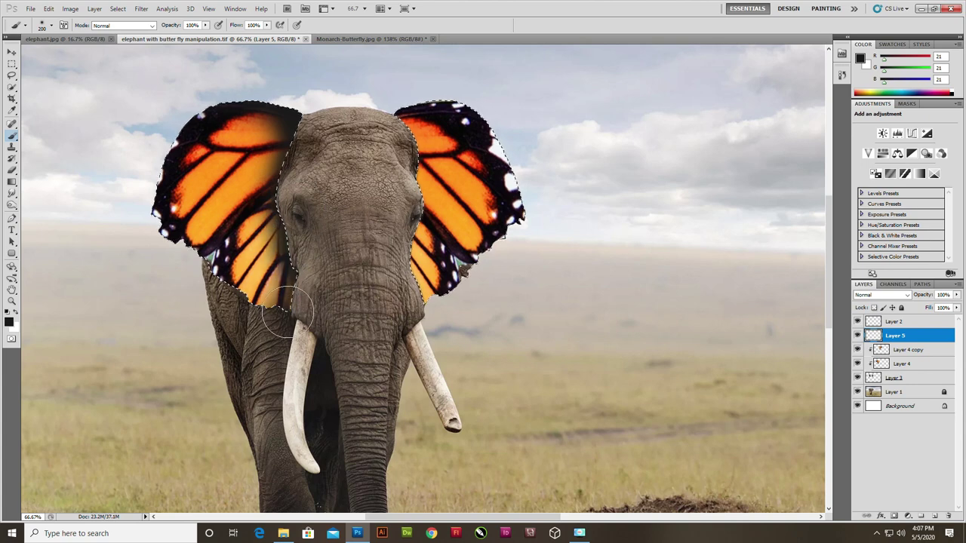
left_click_drag(249, 310, 199, 289)
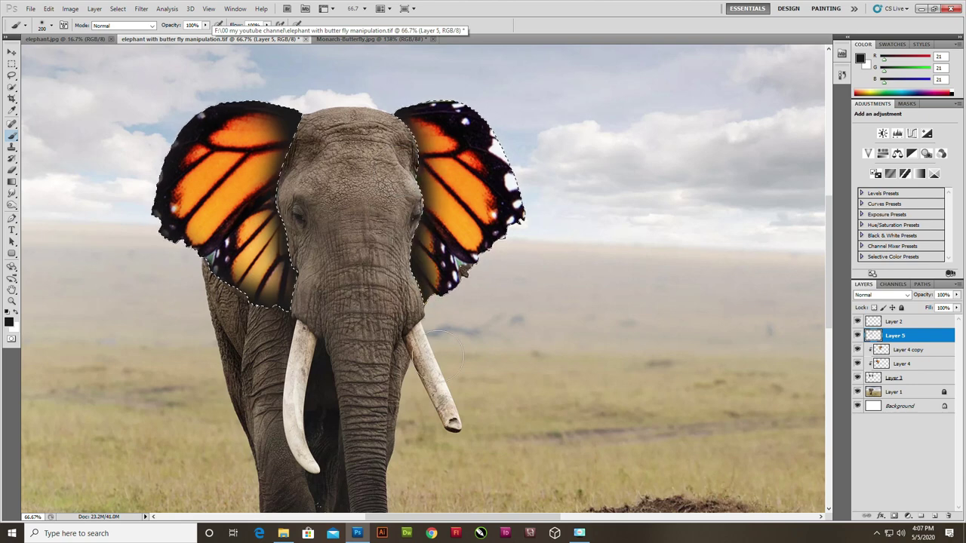
left_click_drag(506, 240, 541, 157)
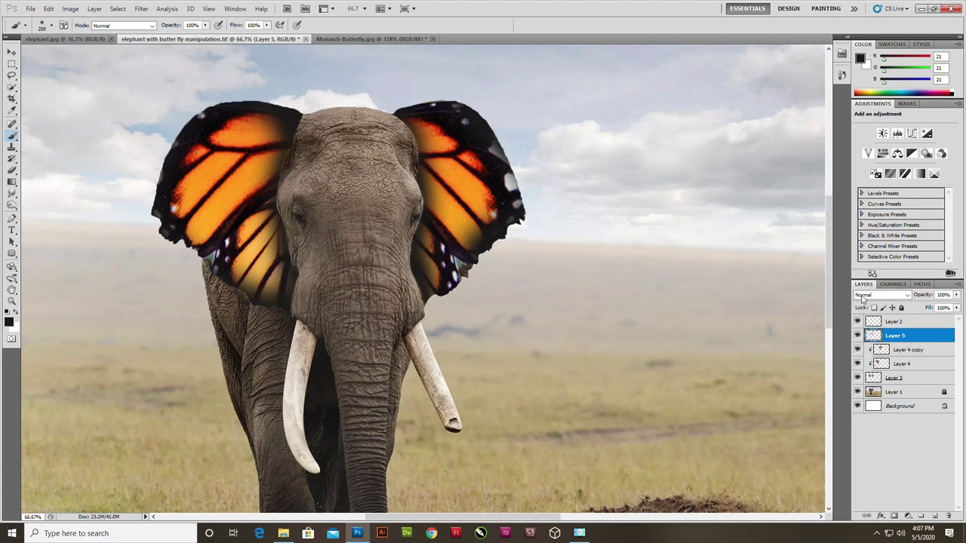
Step: Set the shading layer's blend mode to Overlay and view the whole image
key("Down")
key("Down")
key("Down")
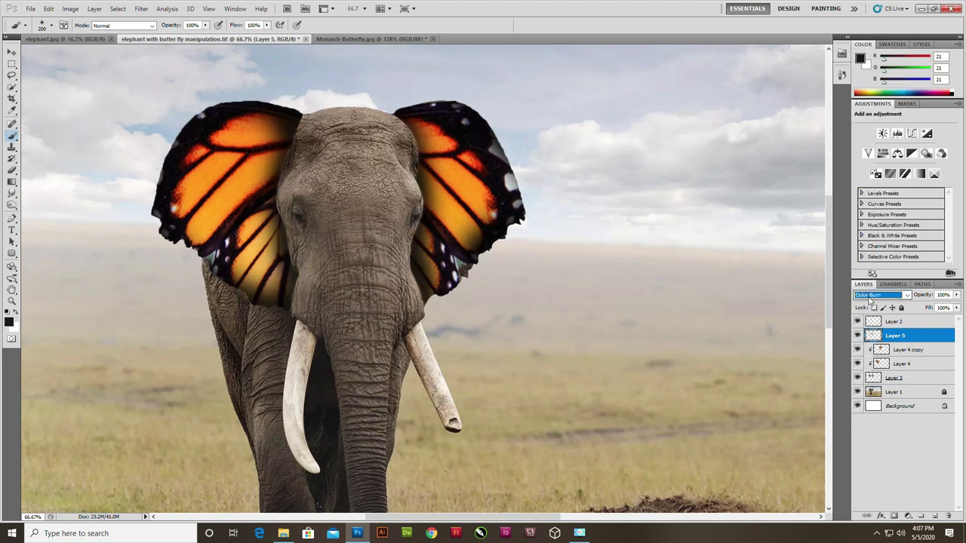
key("Down")
key("Down")
key("Down")
key("Down")
key("Down")
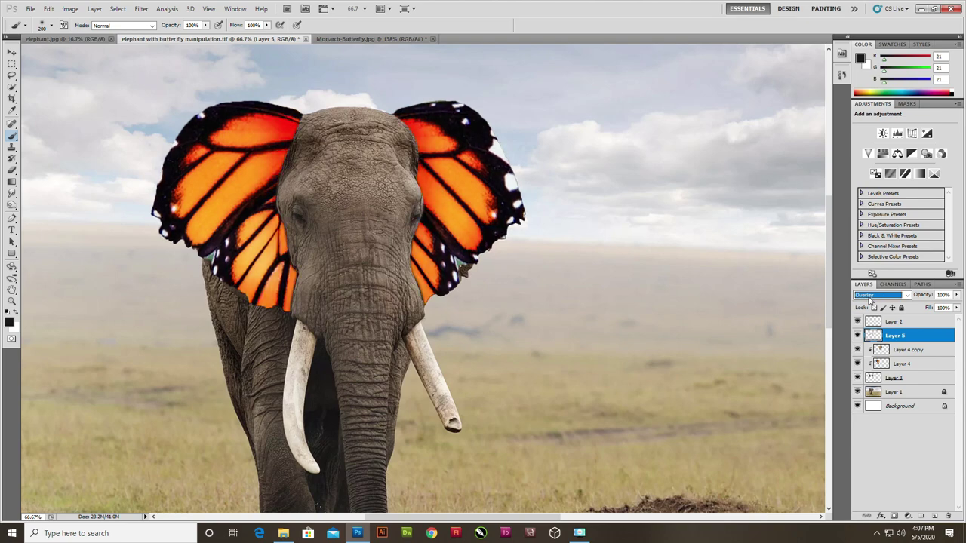
key("Down")
key("ctrl+minus")
key("ctrl+minus")
key("ctrl+minus")
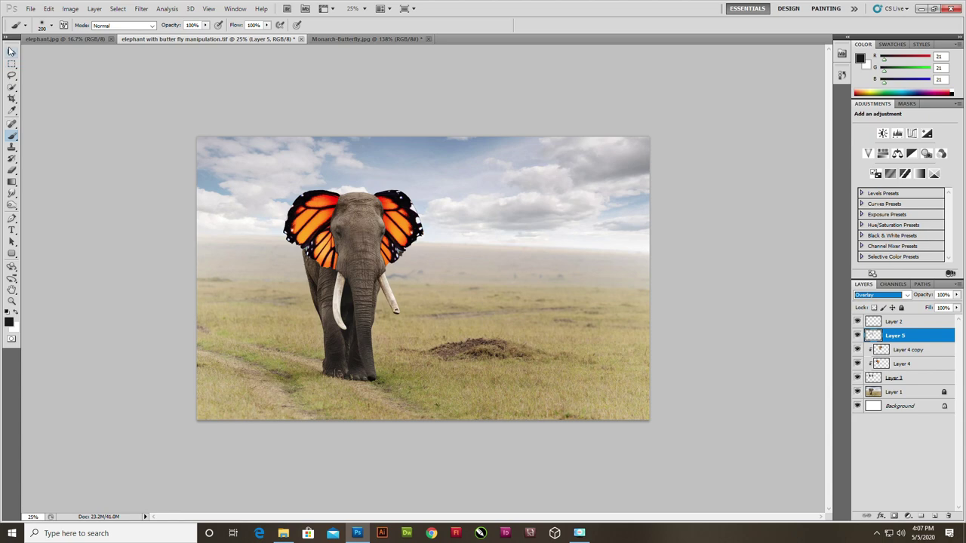
Step: Deselect, zoom to 33.3% and sample the grass colour with the eyedropper
left_click(11, 51)
left_click(104, 237)
key("ctrl+plus")
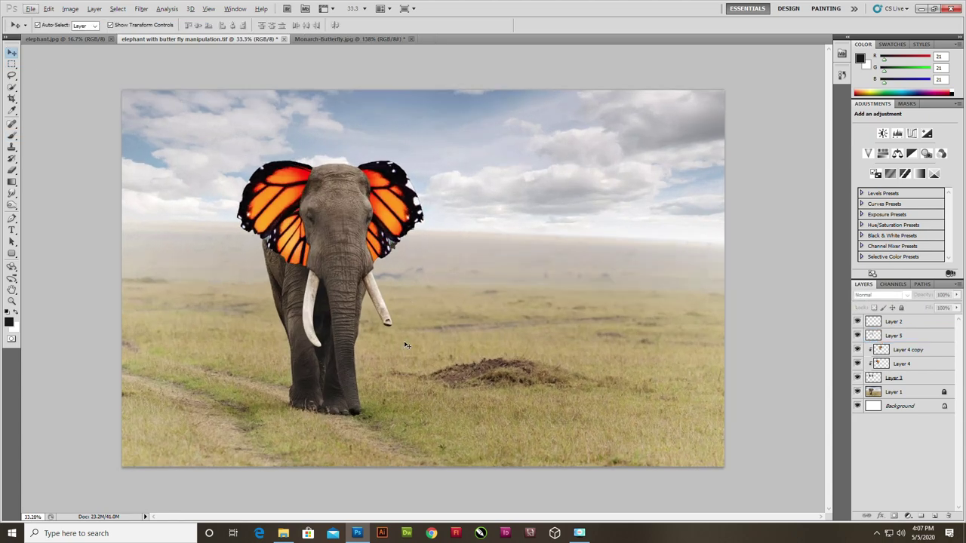
key("i")
left_click_drag(385, 400, 390, 408)
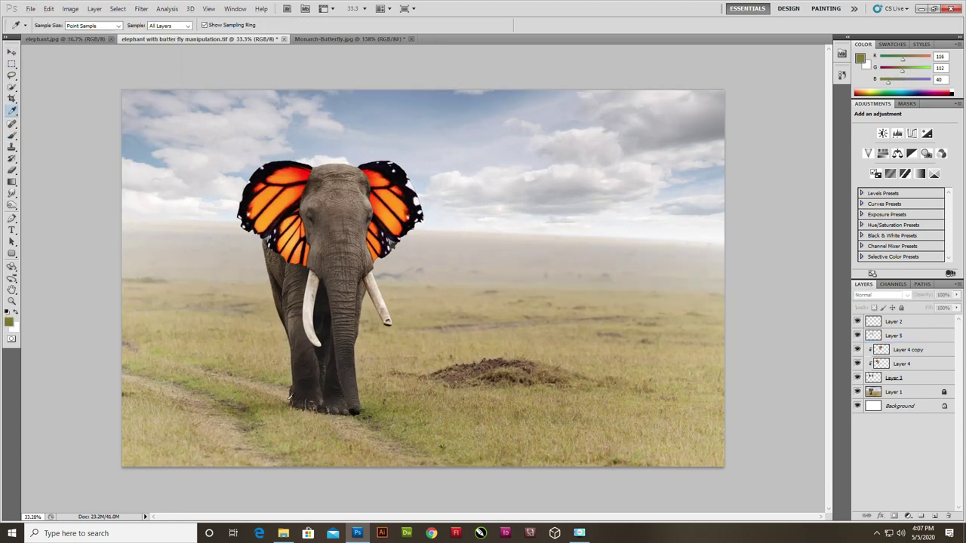
Step: On a new layer, brush soft green over the grass with a large brush
key("ctrl+shift+n")
key("Return")
key("v")
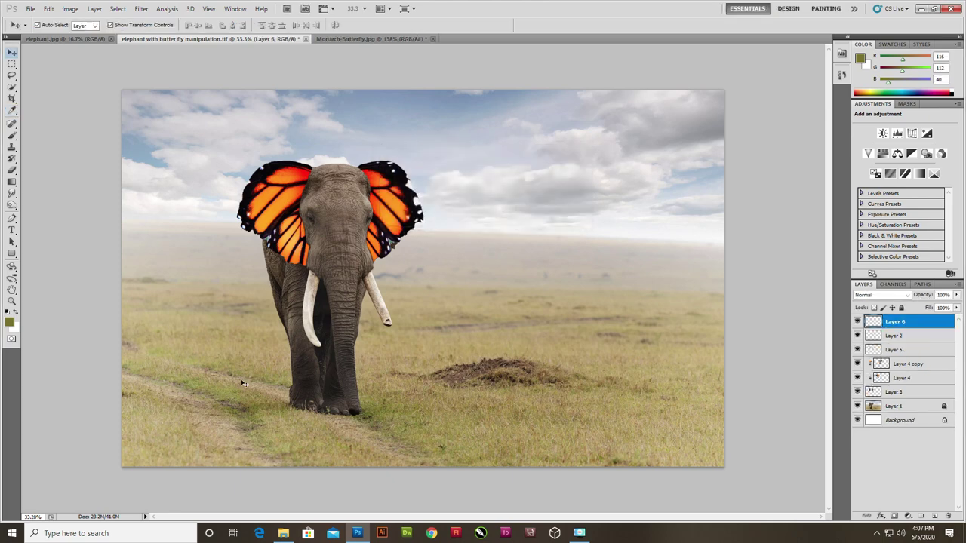
key("b")
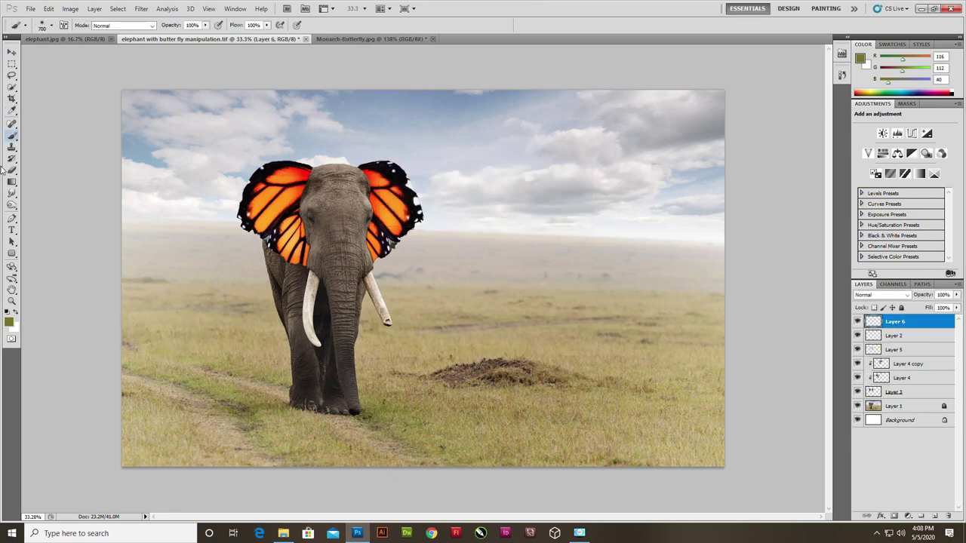
left_click(9, 324)
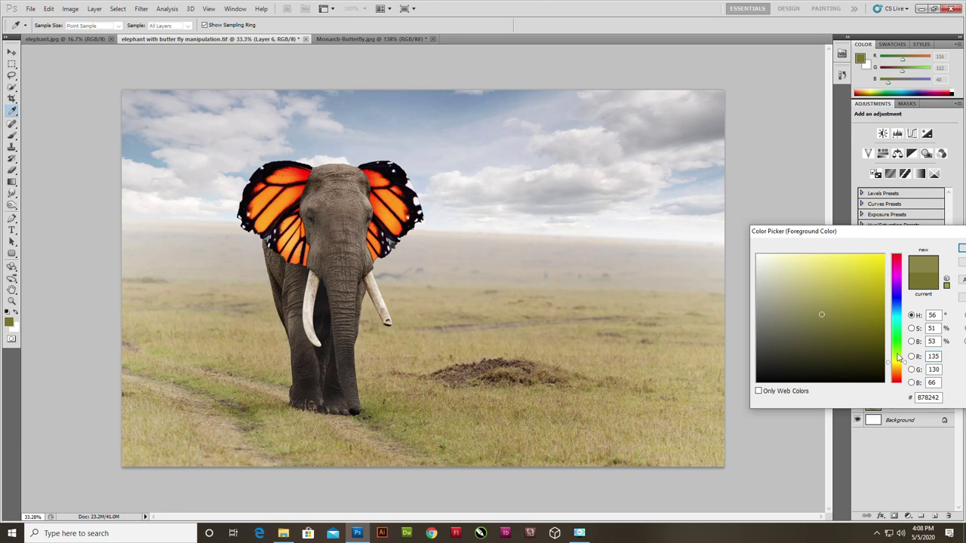
key("Return")
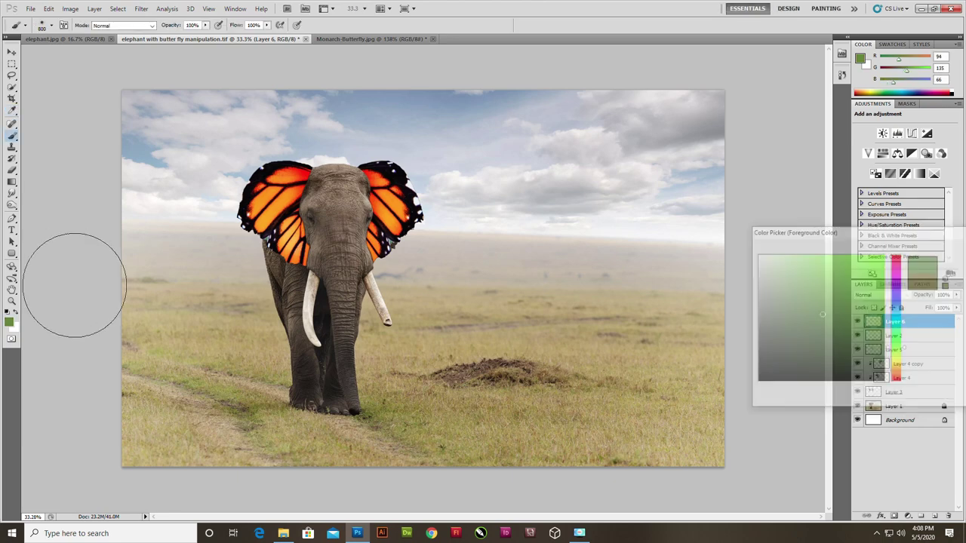
key("bracketright")
key("bracketright")
key("bracketright")
mouse_move(88, 388)
left_mouse_down()
mouse_move(170, 457)
mouse_move(249, 463)
mouse_move(841, 420)
mouse_move(556, 435)
left_mouse_up()
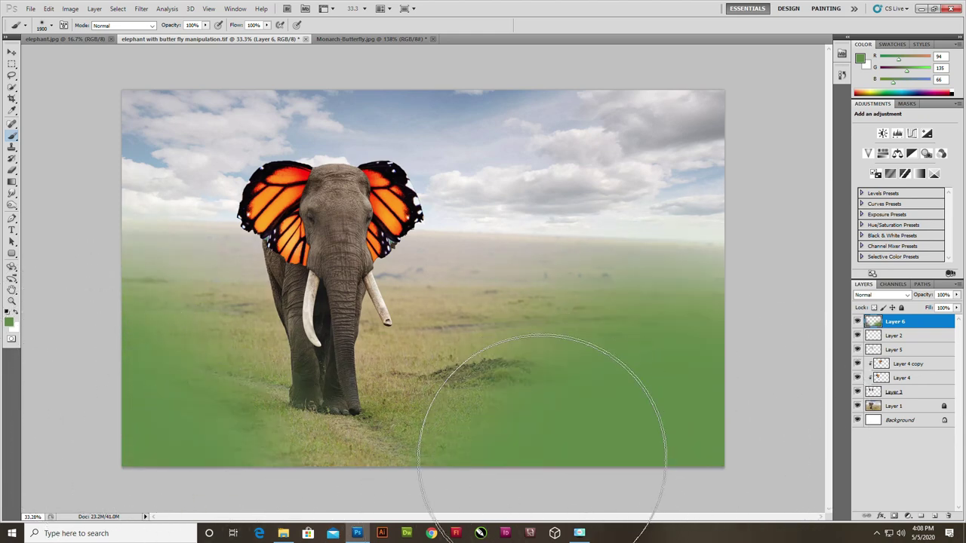
Step: Sample a light sky blue and paint it softly across the top of the sky
left_click(9, 323)
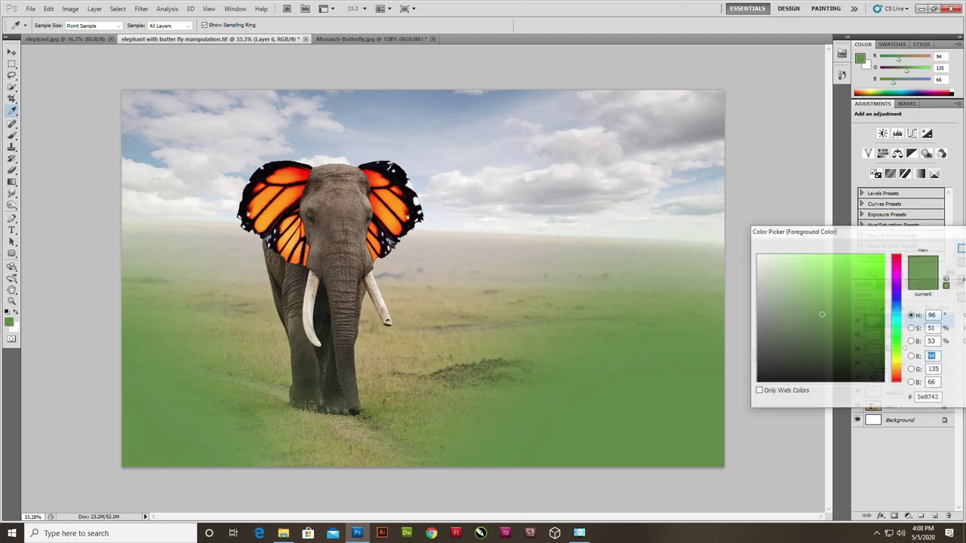
left_click(414, 94)
key("Return")
mouse_move(113, 121)
left_mouse_down()
mouse_move(167, 65)
mouse_move(517, 43)
mouse_move(743, 161)
left_mouse_up()
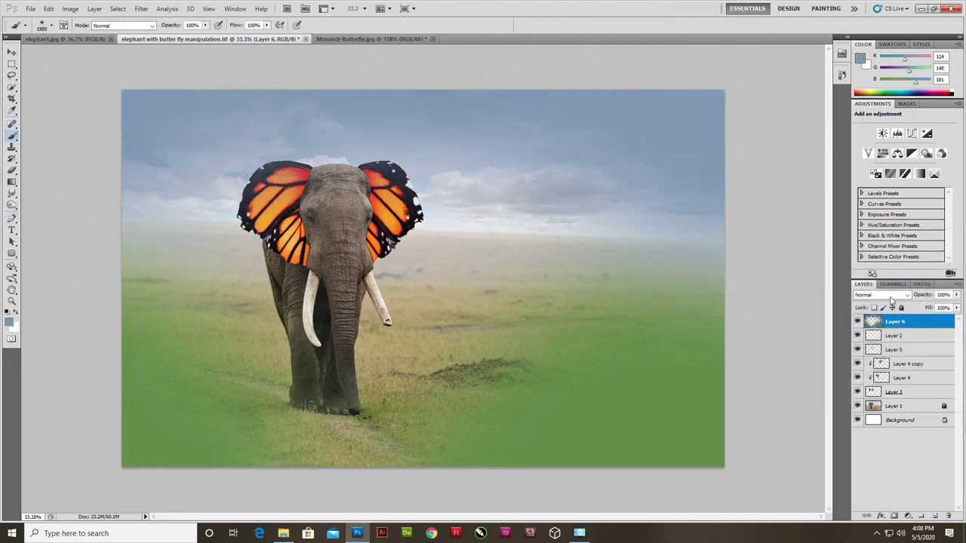
Step: Set the colour layer's blend mode to Vivid Light
scroll(862, 296, "down", 1)
scroll(862, 296, "down", 2)
scroll(863, 296, "down", 1)
scroll(862, 296, "down", 3)
key("Down")
key("Down")
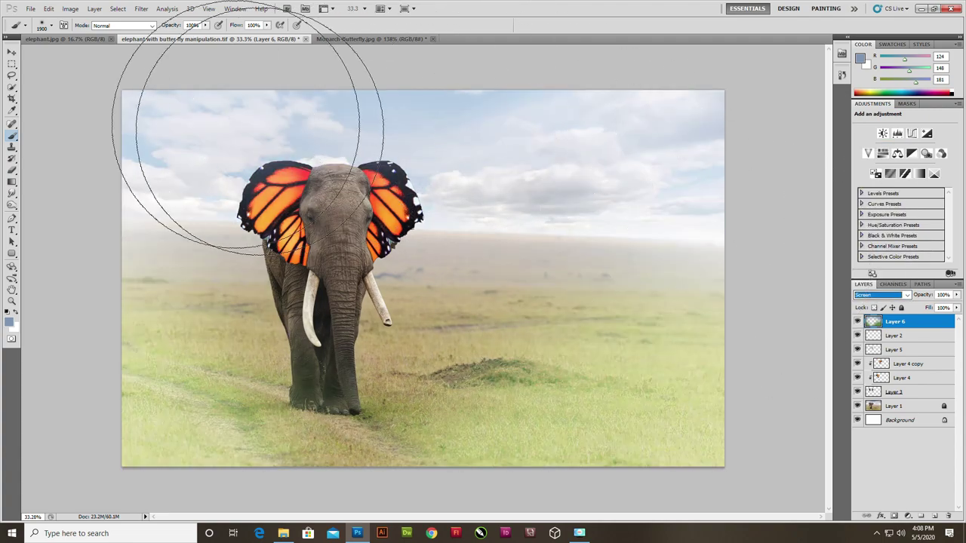
key("Down")
key("Down")
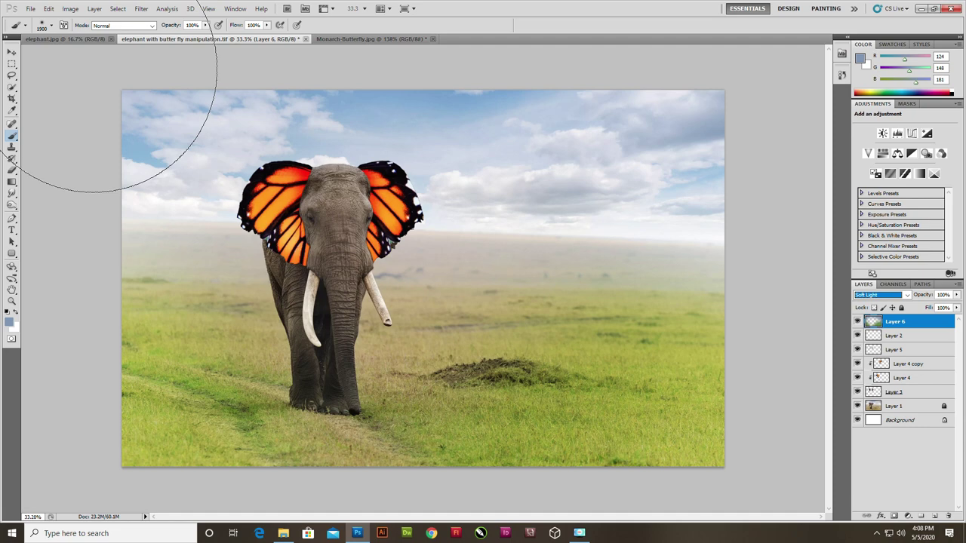
key("Down")
key("Down")
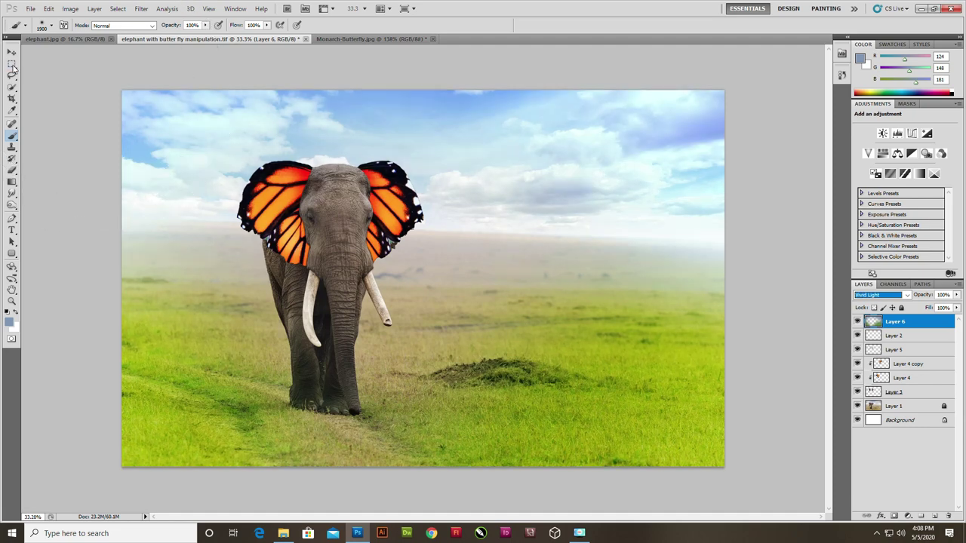
key("Up")
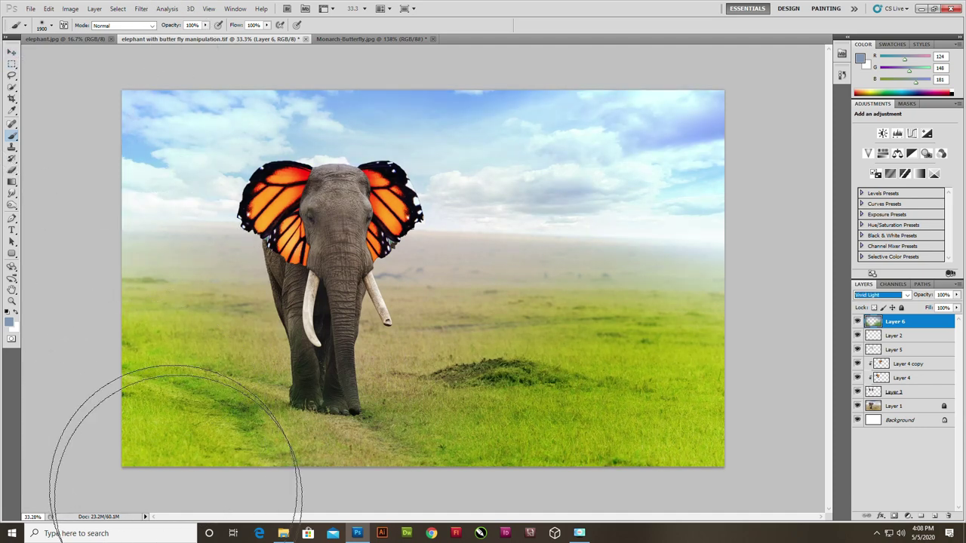
Step: Paint a sampled yellow-green stroke along the bottom of the image
left_click(10, 323)
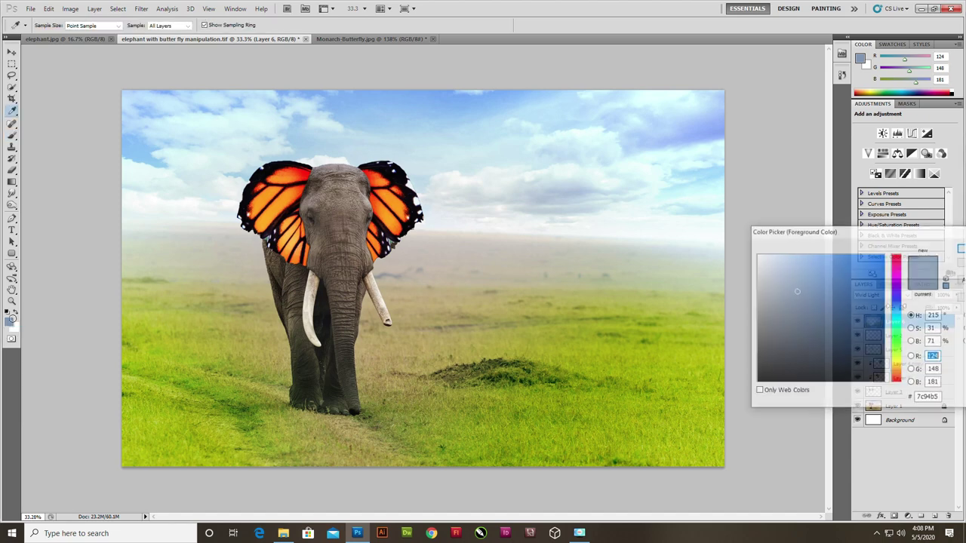
left_click(406, 392)
key("Return")
left_click_drag(400, 513, 325, 513)
left_click(12, 52)
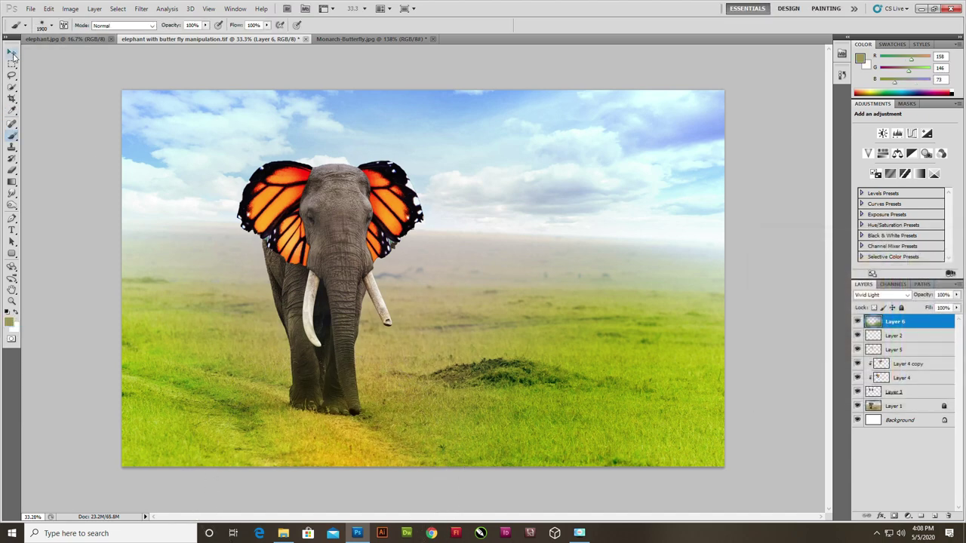
Step: Test tinting the elephant with sampled grey-brown strokes, then undo them
left_click(9, 323)
left_click(332, 217)
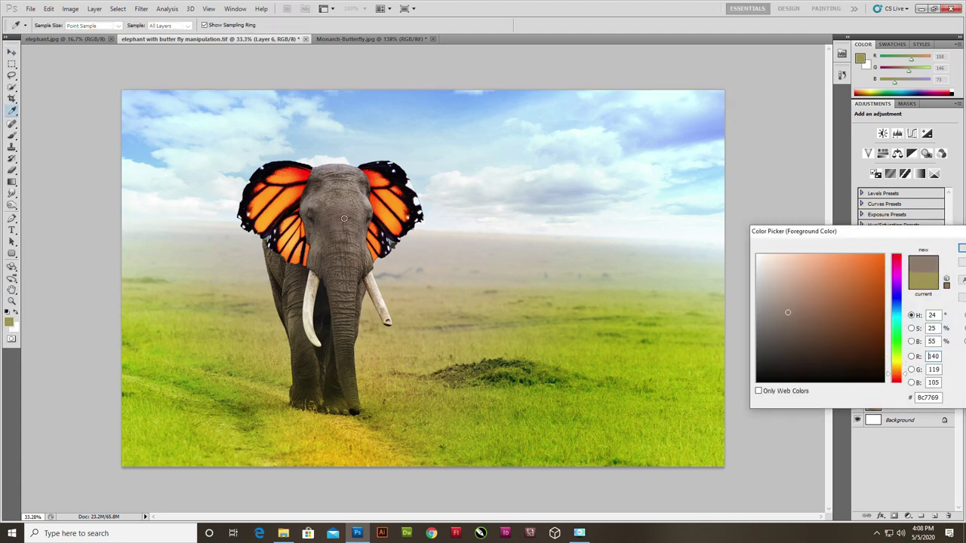
key("Return")
key("b")
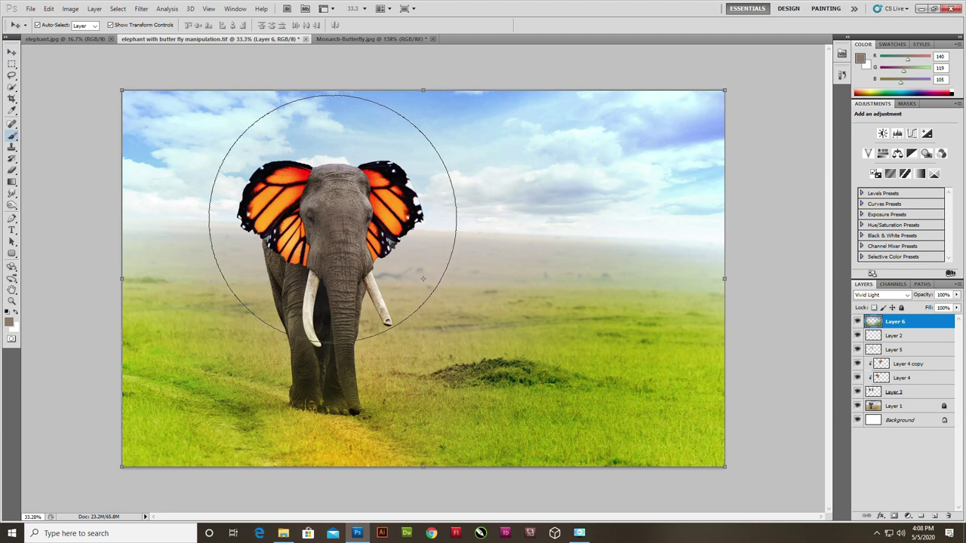
left_click_drag(302, 216, 317, 234)
left_click(332, 333)
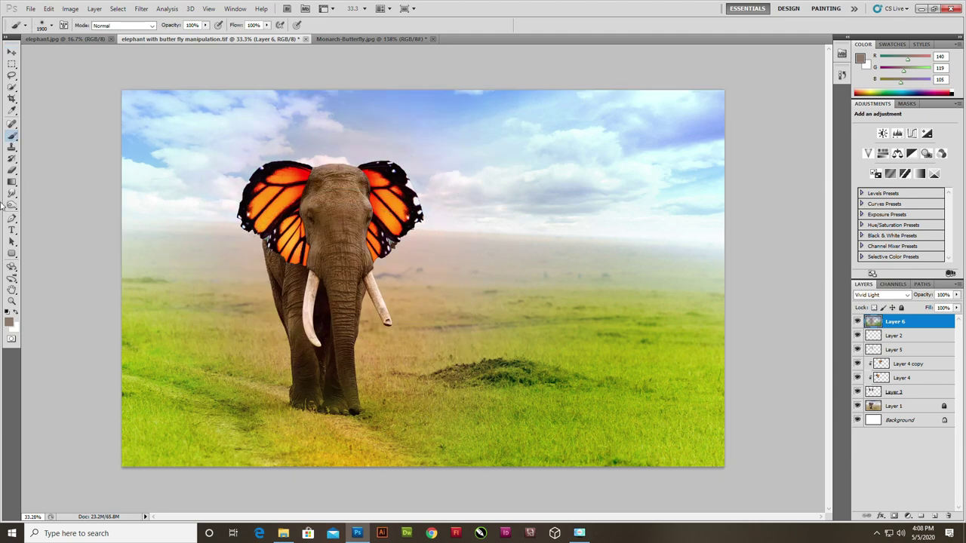
key("ctrl+alt+z")
key("ctrl+alt+z")
Step: Merge all layers into one and duplicate the result as Layer 1
left_click(11, 51)
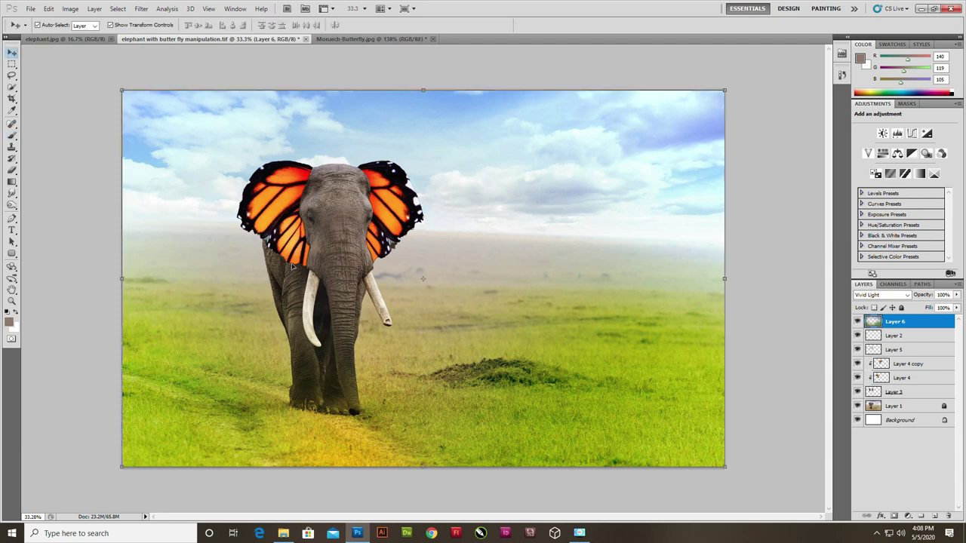
key("ctrl+shift+e")
key("ctrl+j")
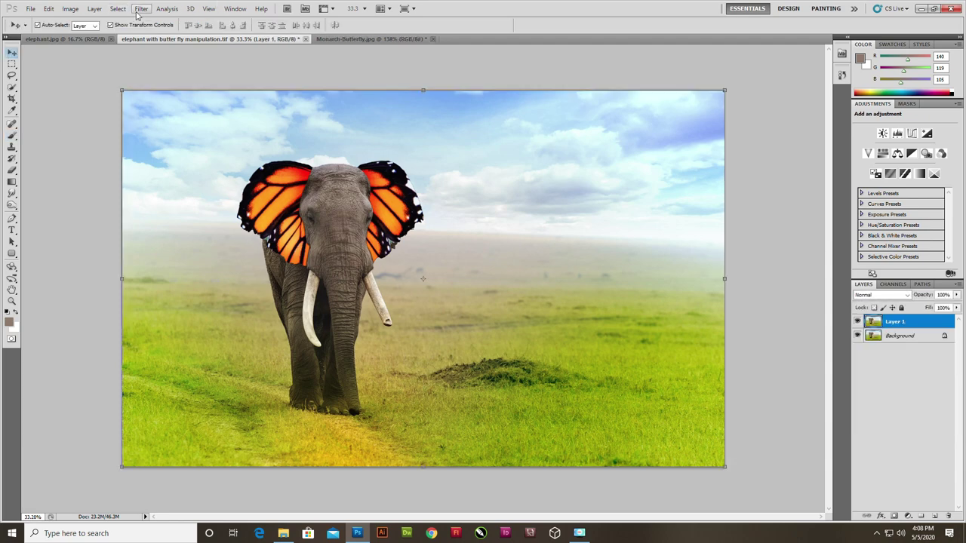
Step: Apply a 6.6-pixel High Pass filter to Layer 1 and blend it as Overlay
left_click(139, 9)
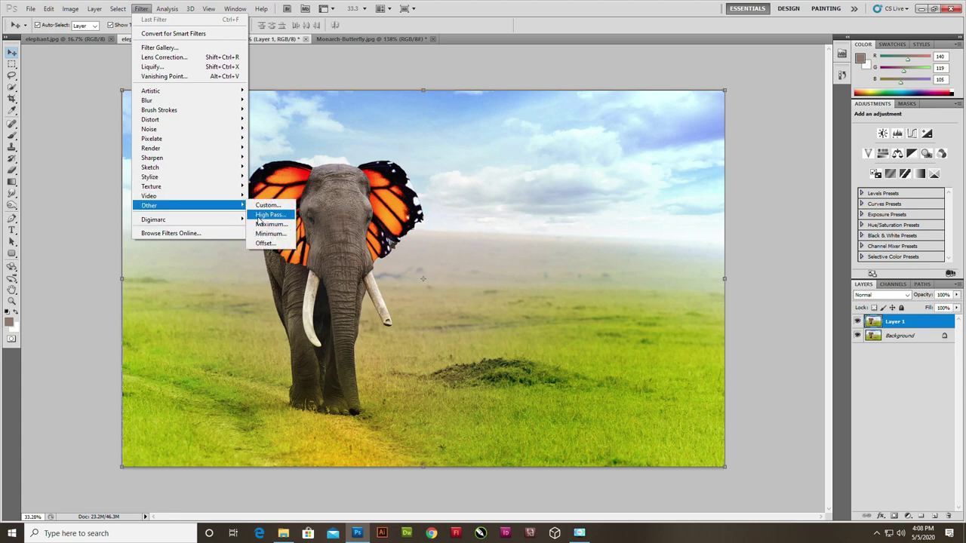
left_click(260, 218)
left_click_drag(442, 279, 458, 283)
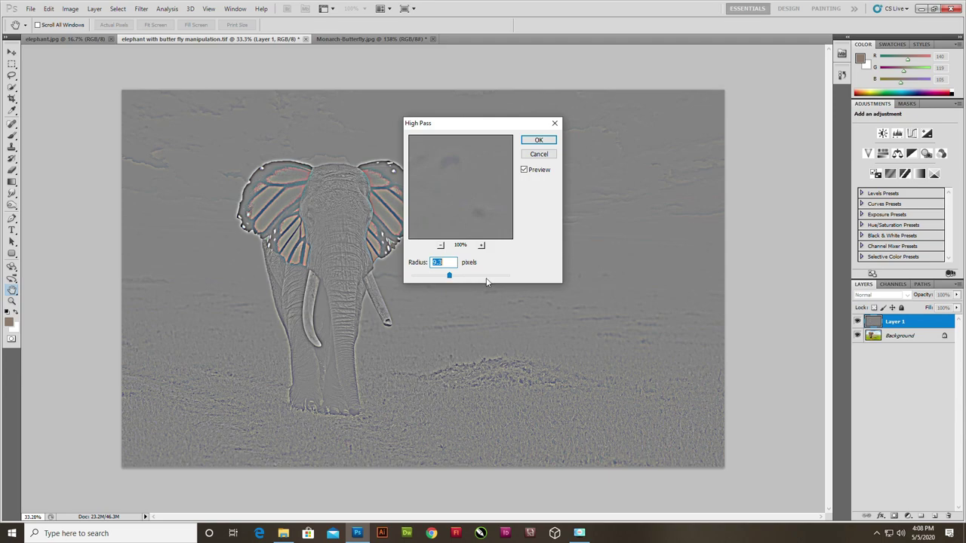
key("Return")
left_click(878, 297)
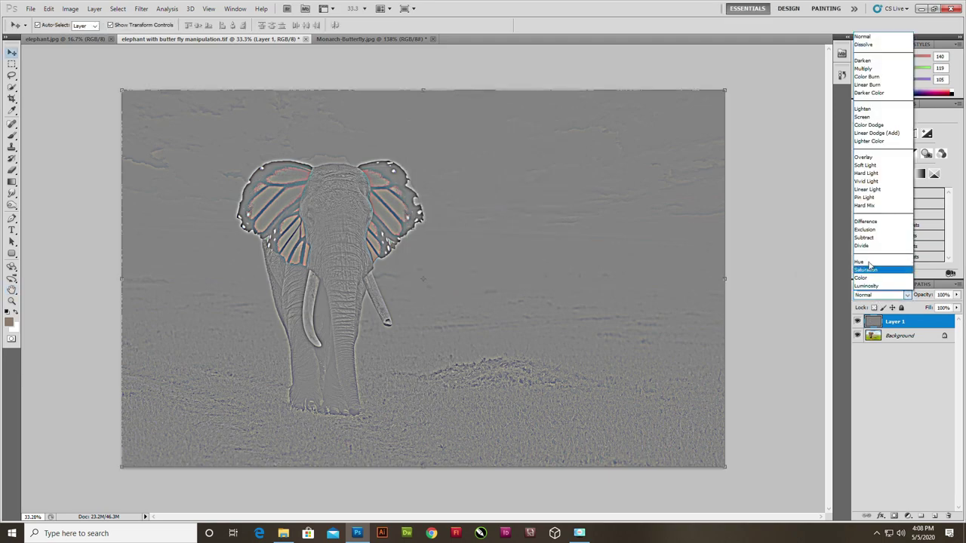
left_click(865, 157)
Step: Zoom to 200% and inspect the sharpened face, tusks and feet
key("ctrl+plus")
key("ctrl+plus")
key("ctrl+plus")
key("ctrl+plus")
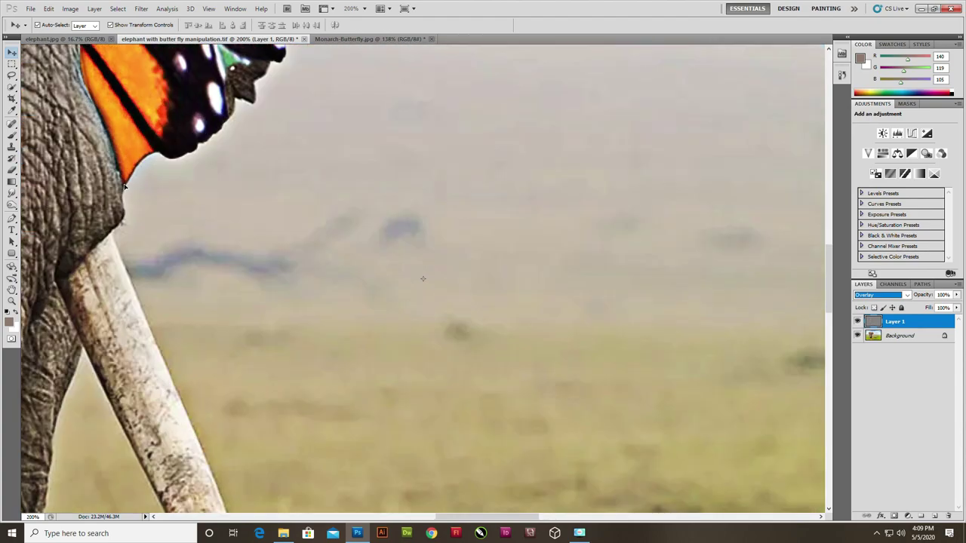
mouse_move(105, 184)
left_mouse_down()
mouse_move(228, 167)
mouse_move(302, 257)
left_mouse_up()
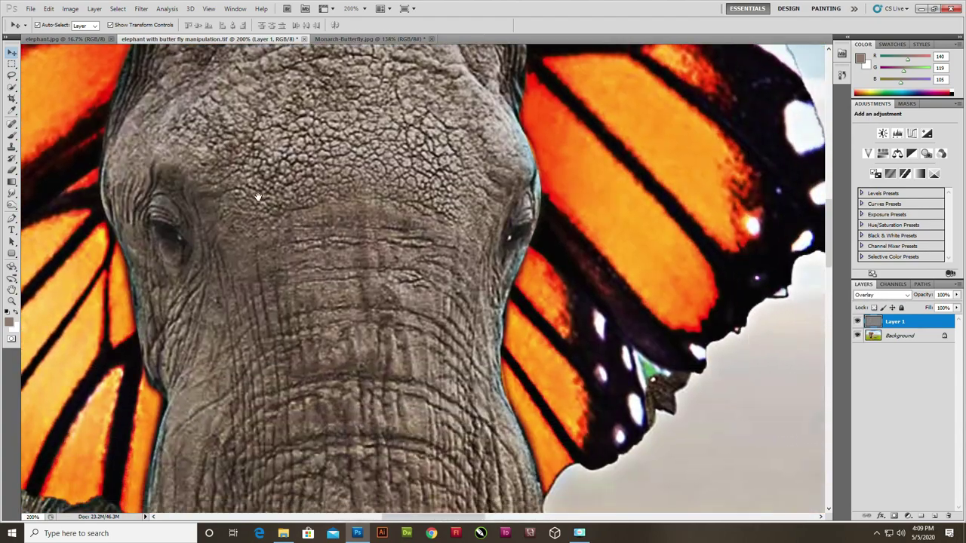
left_click_drag(302, 257, 378, 102)
mouse_move(377, 250)
left_mouse_down()
mouse_move(394, 136)
mouse_move(137, 139)
left_mouse_up()
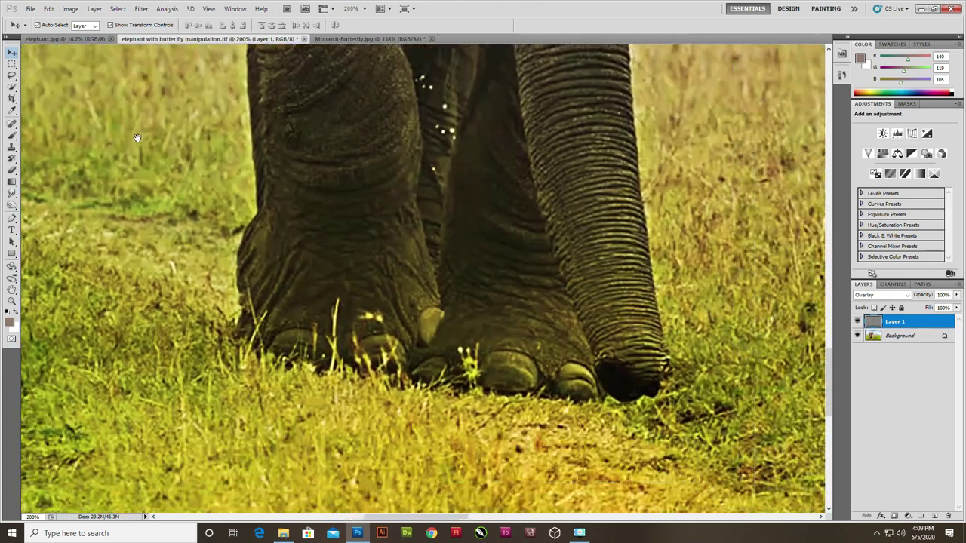
scroll(514, 242, "down", 5)
scroll(513, 241, "down", 1)
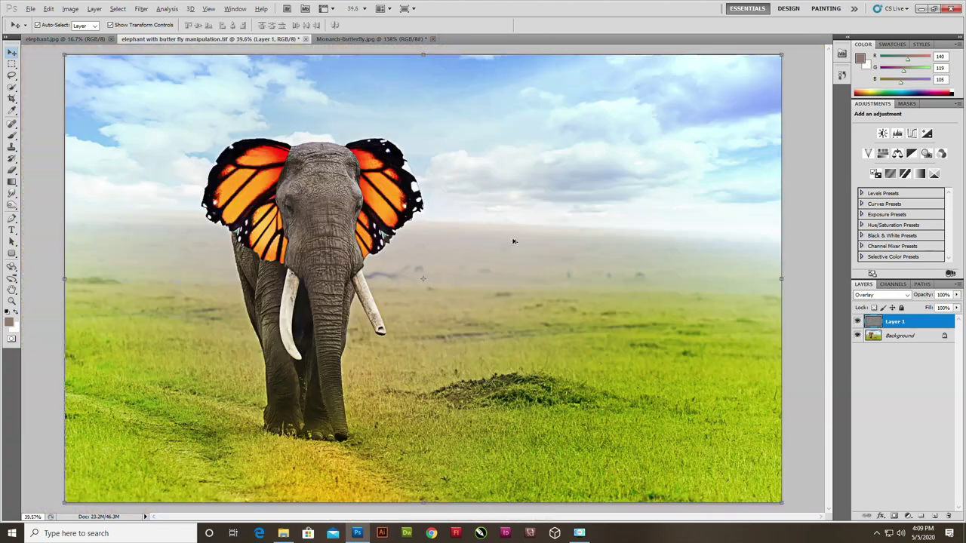